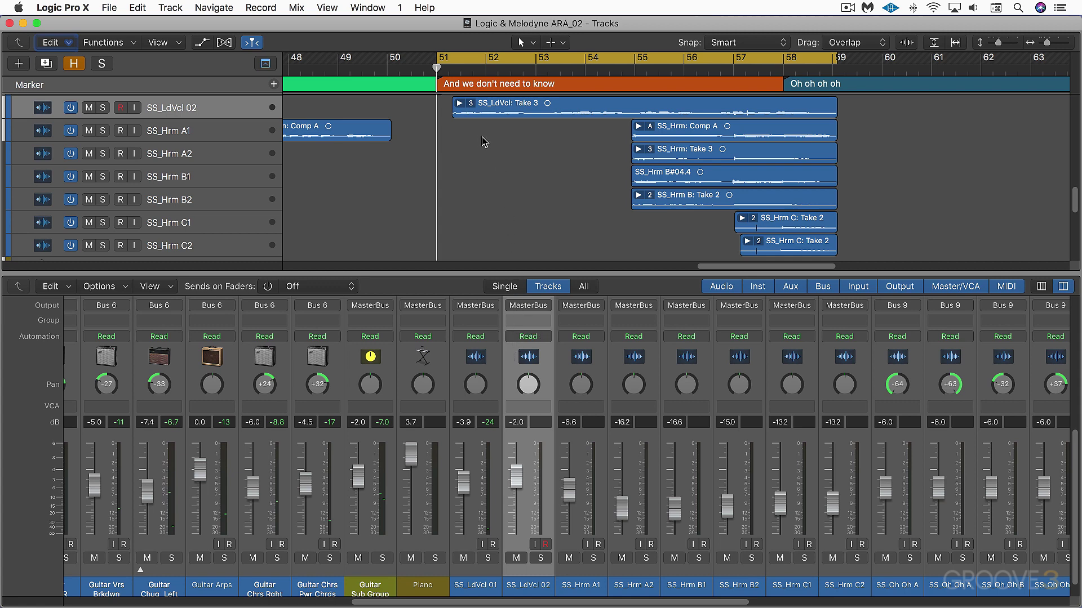
# Play the lead vocal and harmony takes from bar 51 through to about bar 55.
pyautogui.press('space')
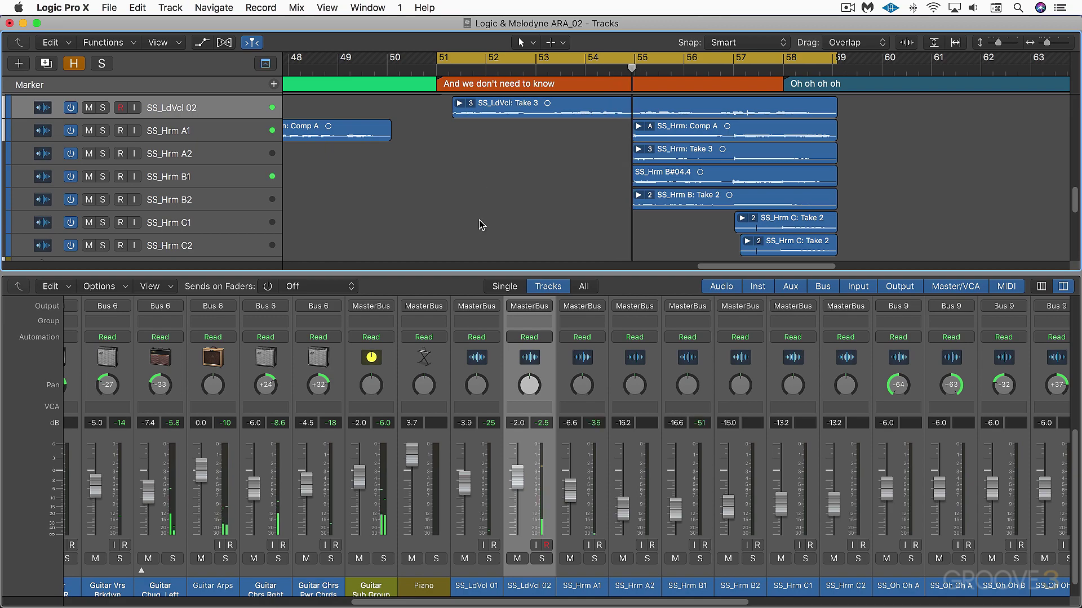
pyautogui.scroll(10, 535, 328)
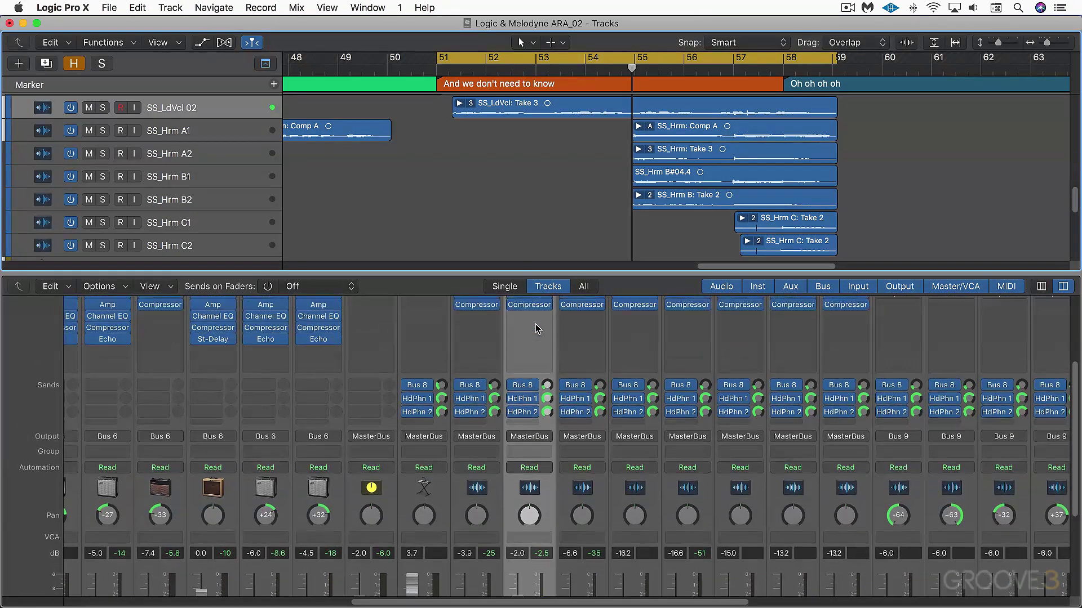
# Load Melodyne (ARA) Mono on SS_LdVcl 02 and move its editor down over the mixer.
pyautogui.click(541, 356)
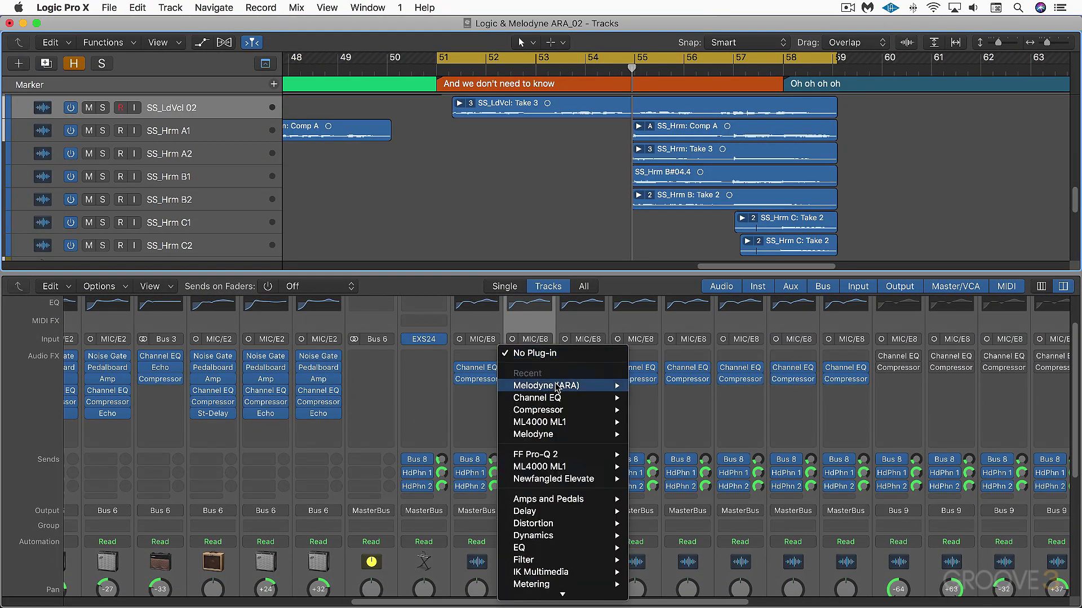
pyautogui.moveTo(611, 390)
pyautogui.click(656, 388)
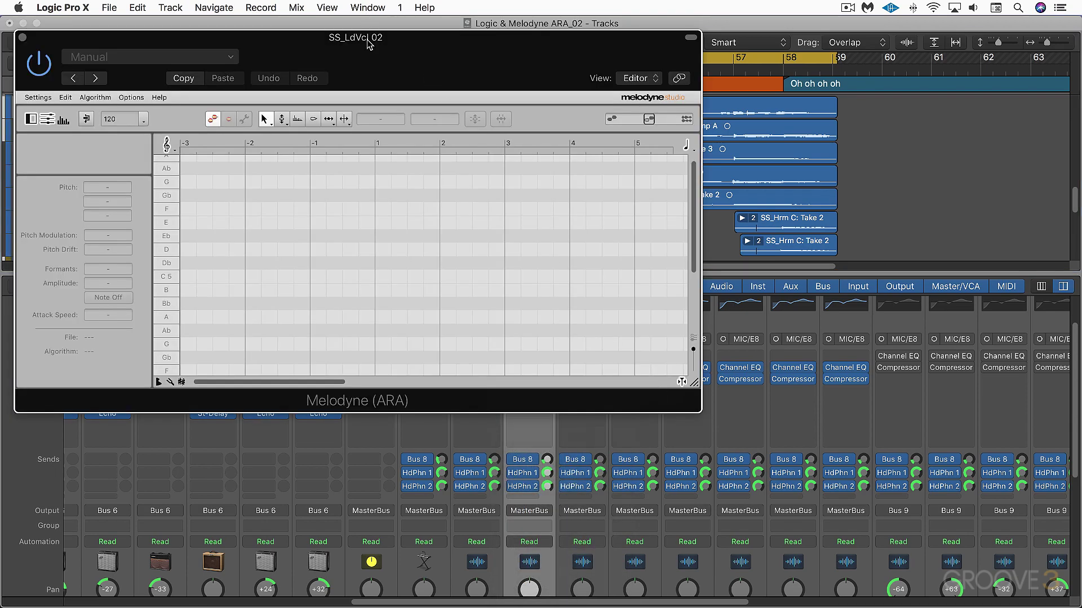
pyautogui.moveTo(368, 44); pyautogui.dragTo(438, 226)
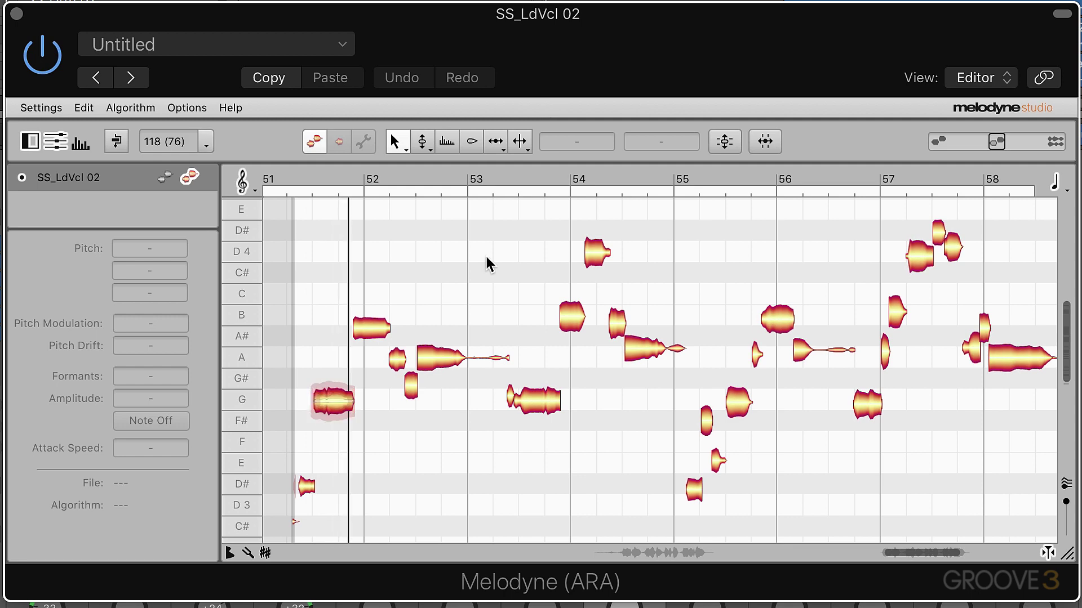
# Raise the A# note after bar 52 to B3, lower the G# to G3, and replay.
pyautogui.hscroll(-5, 485, 256)
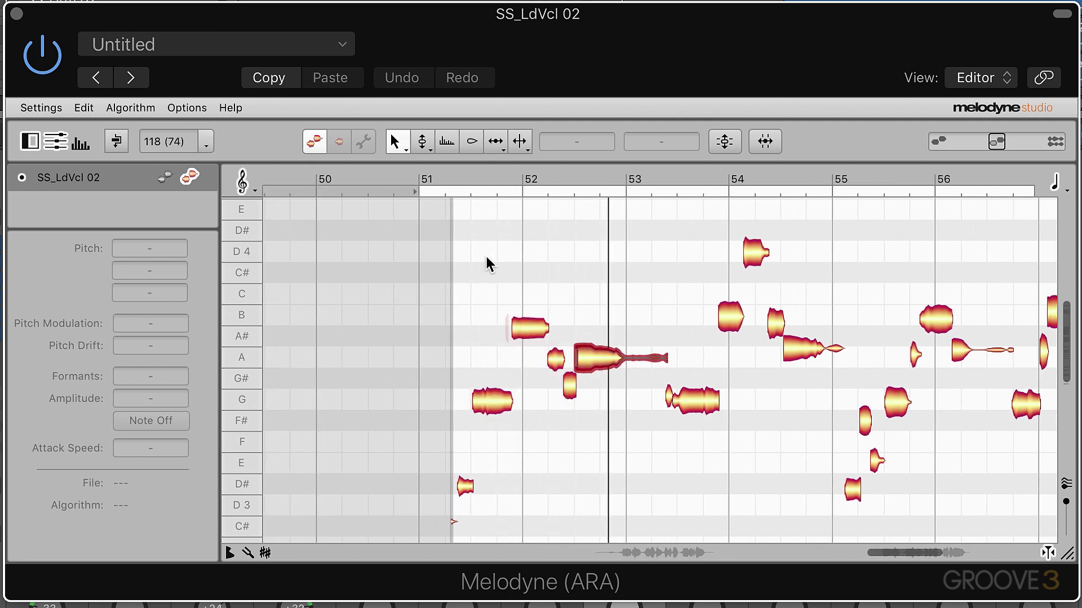
pyautogui.click(526, 326)
pyautogui.moveTo(526, 326); pyautogui.dragTo(529, 314)
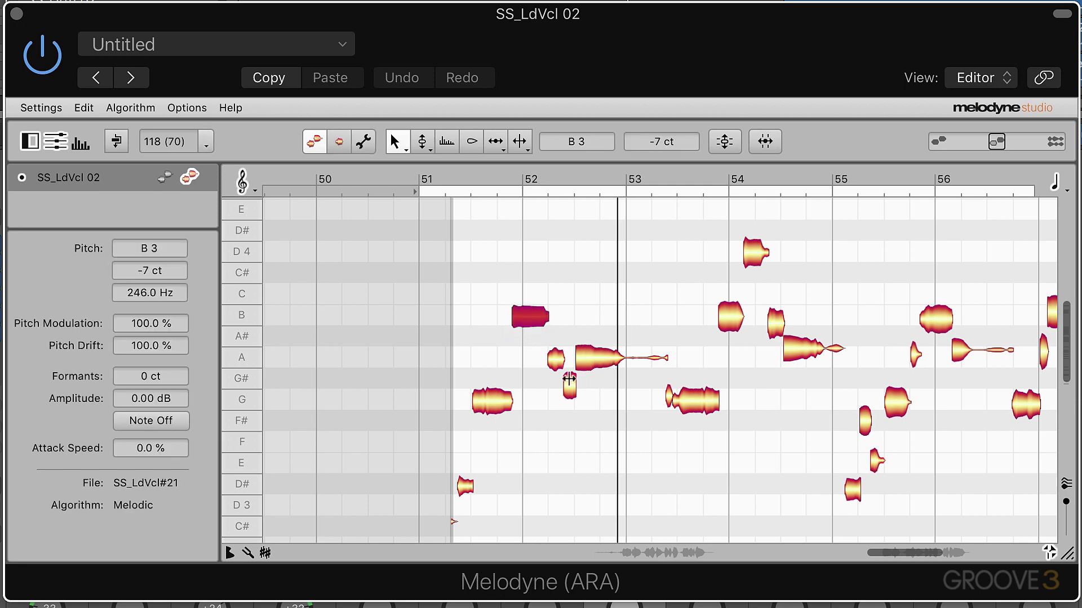
pyautogui.moveTo(570, 385); pyautogui.dragTo(574, 396)
pyautogui.press('space')
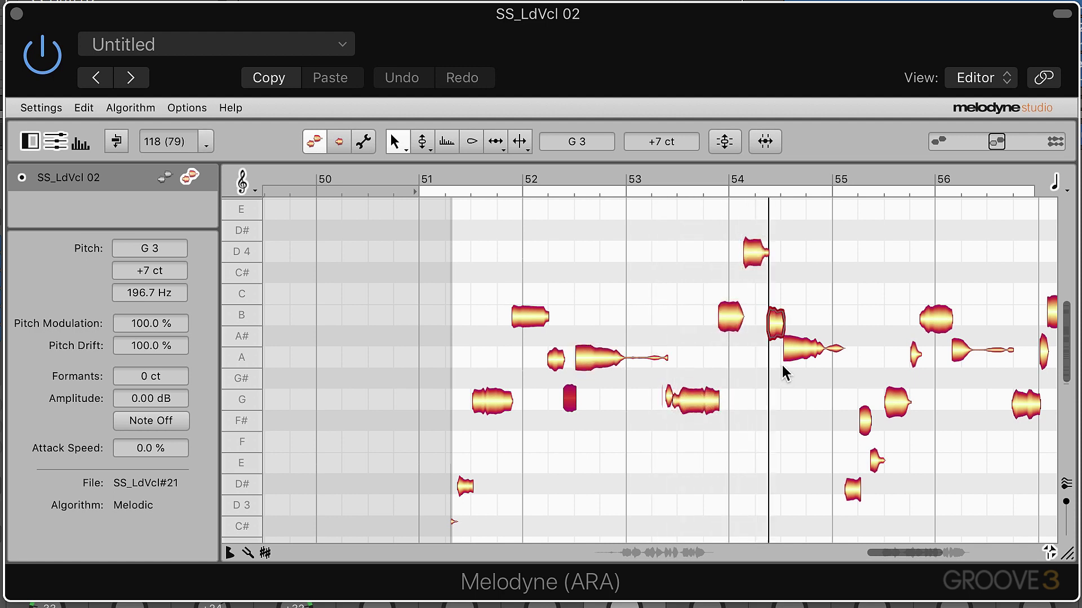
# Snap the bar-54 notes onto A and B3, then play back from about bar 53.6.
pyautogui.doubleClick(799, 347)
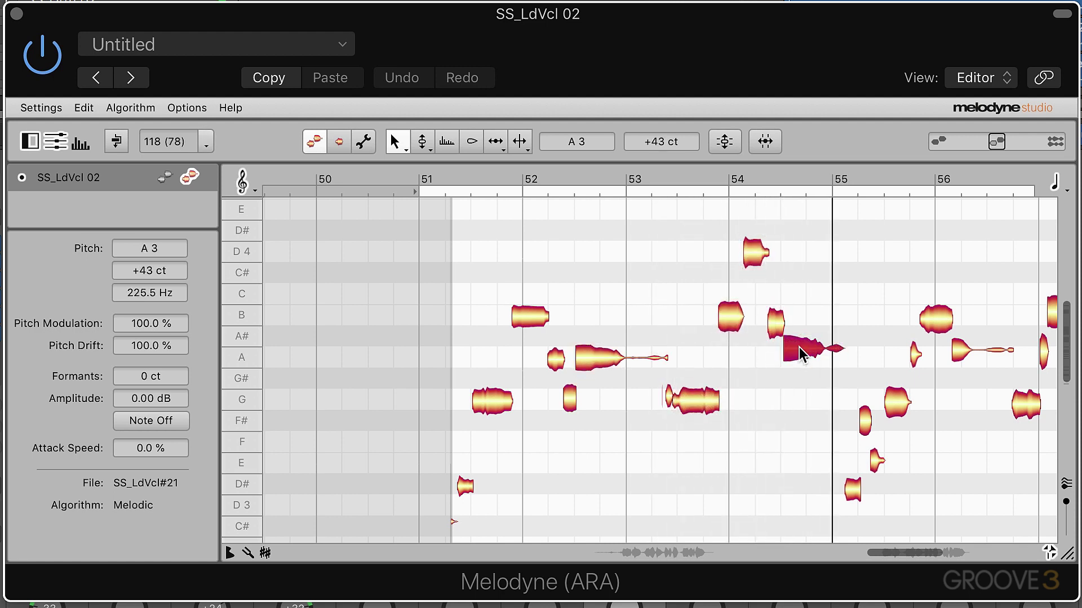
pyautogui.doubleClick(777, 327)
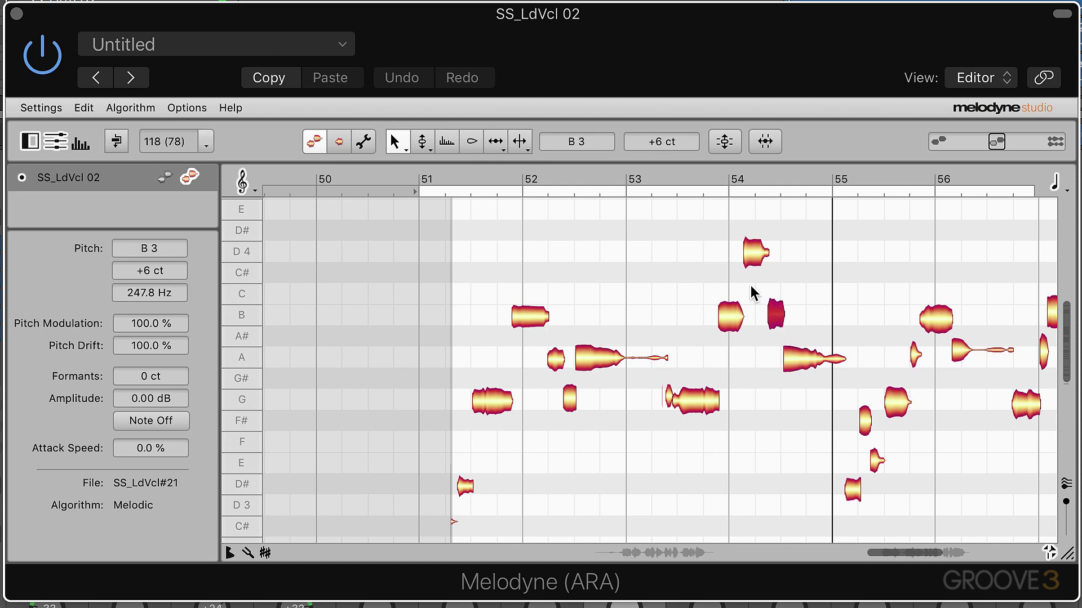
pyautogui.click(685, 178)
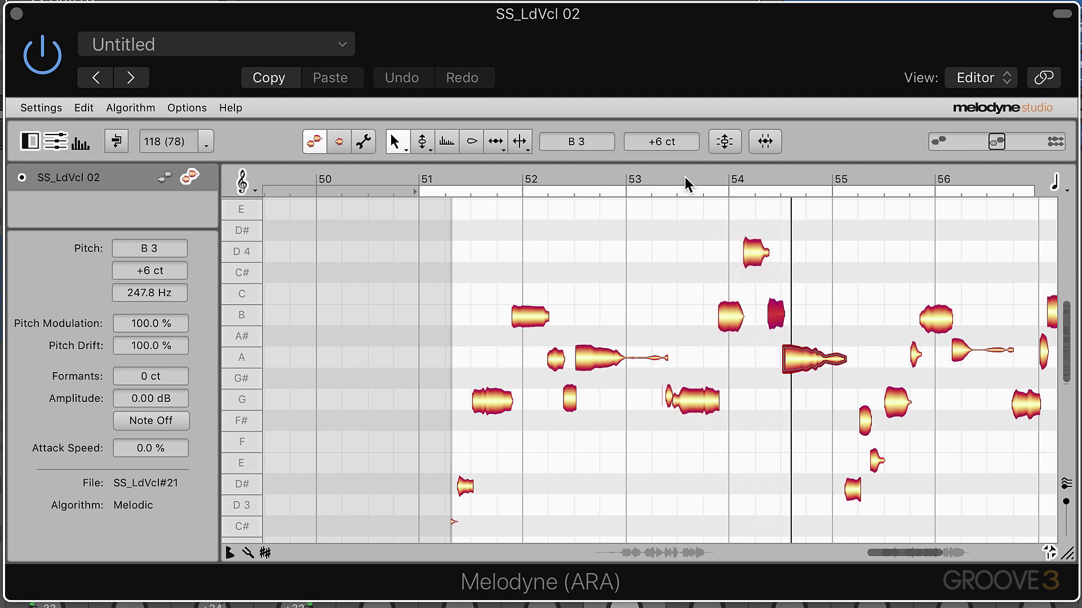
pyautogui.press('space')
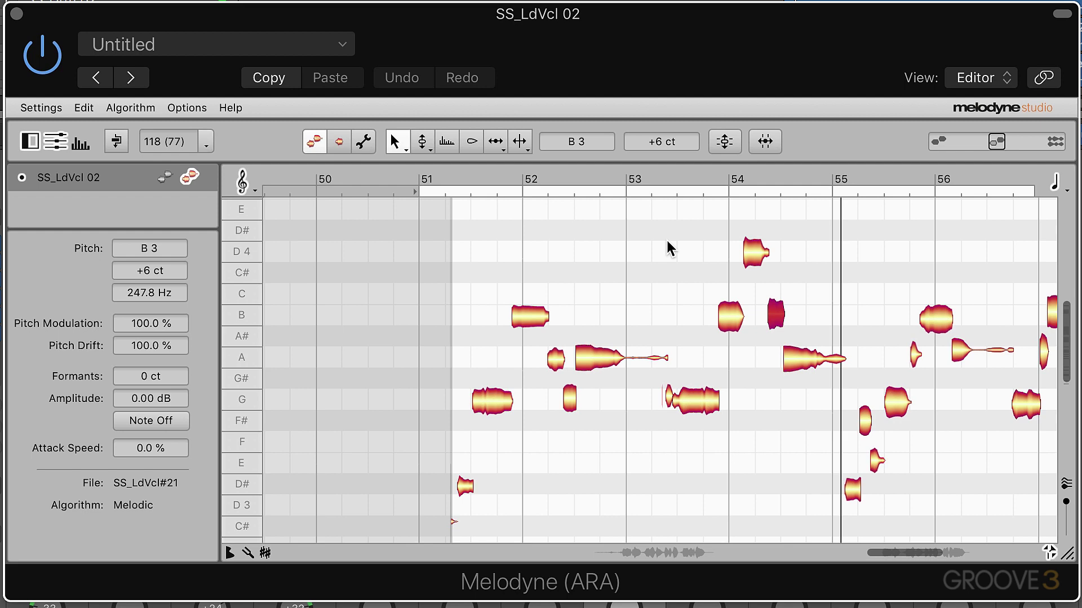
pyautogui.press('space')
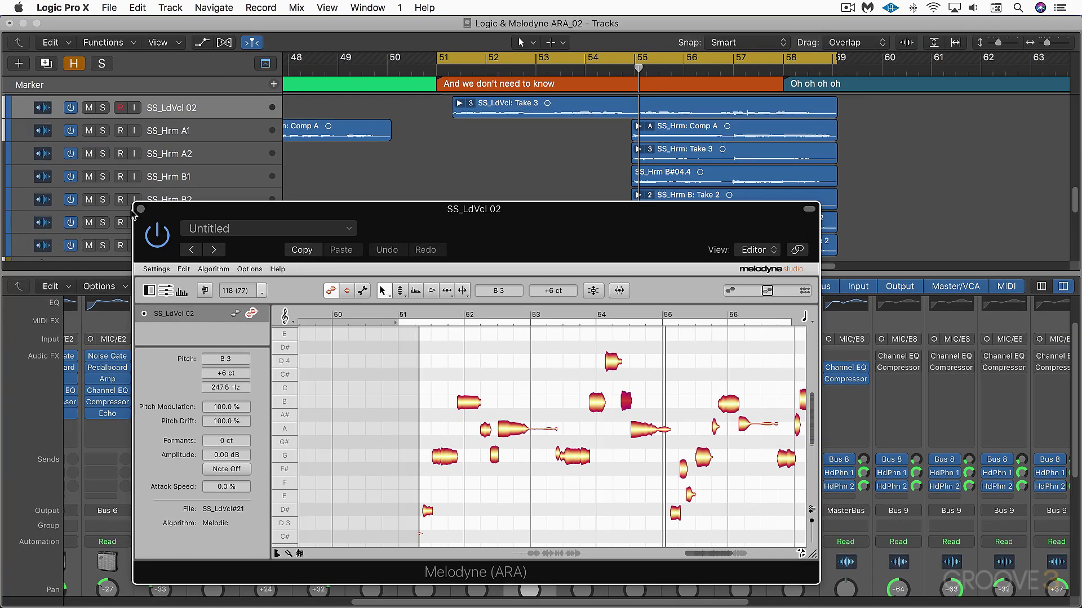
# Insert Melodyne (ARA) Mono on SS_Hrm A1 and copy it across the other harmony channels.
pyautogui.click(141, 209)
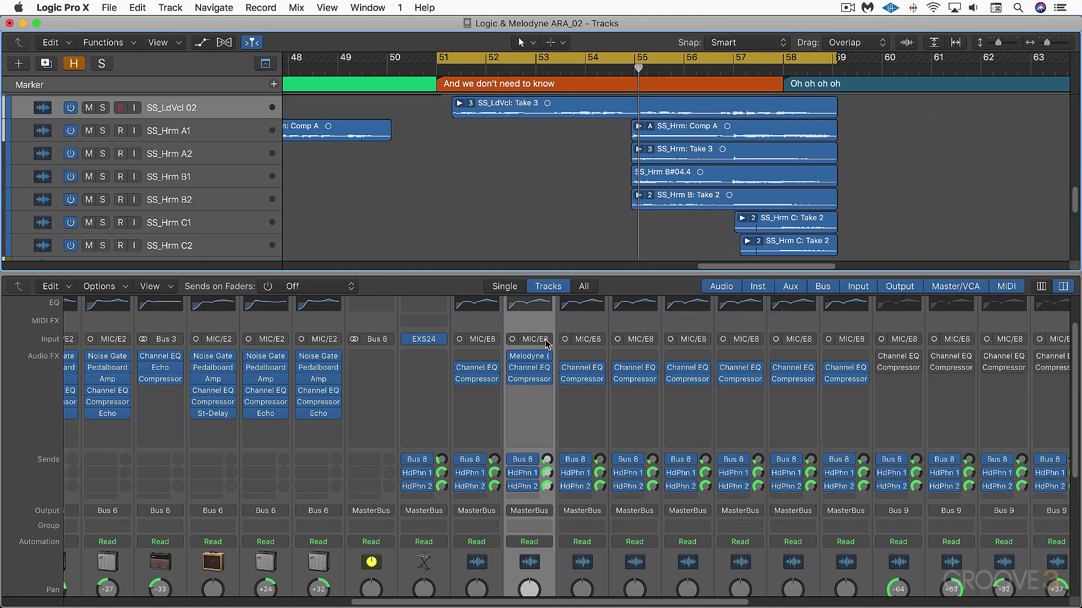
pyautogui.click(600, 360)
pyautogui.moveTo(597, 388)
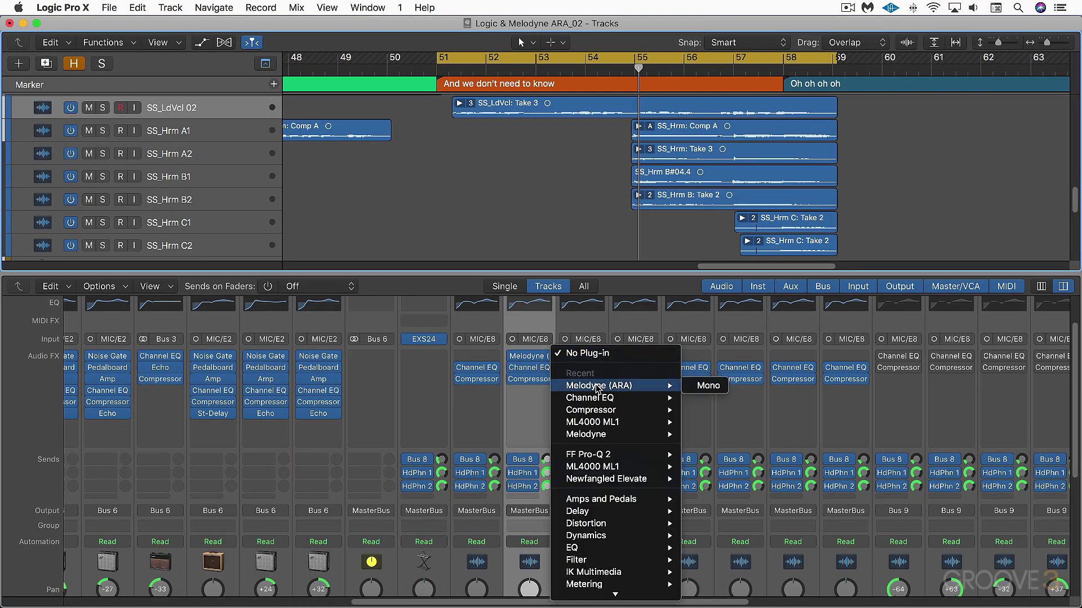
pyautogui.click(705, 388)
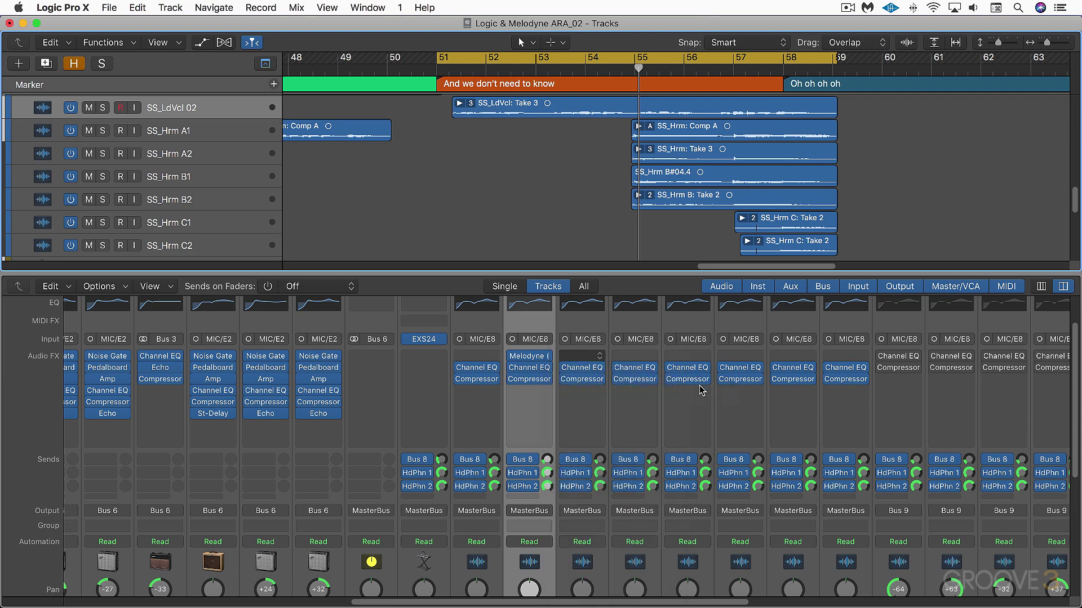
pyautogui.click(22, 37)
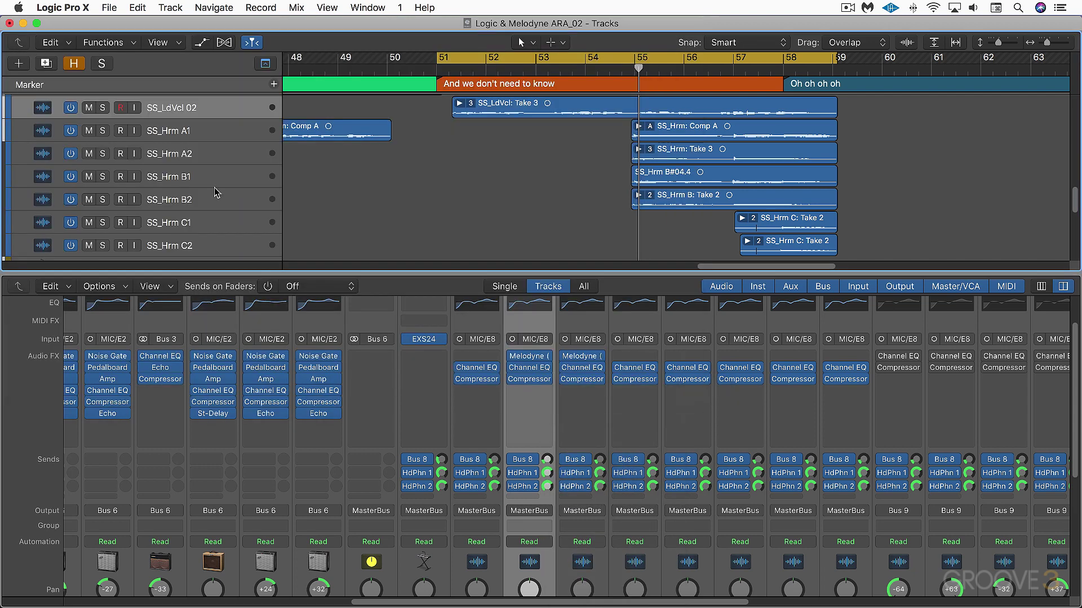
pyautogui.moveTo(580, 357); pyautogui.dragTo(845, 357)
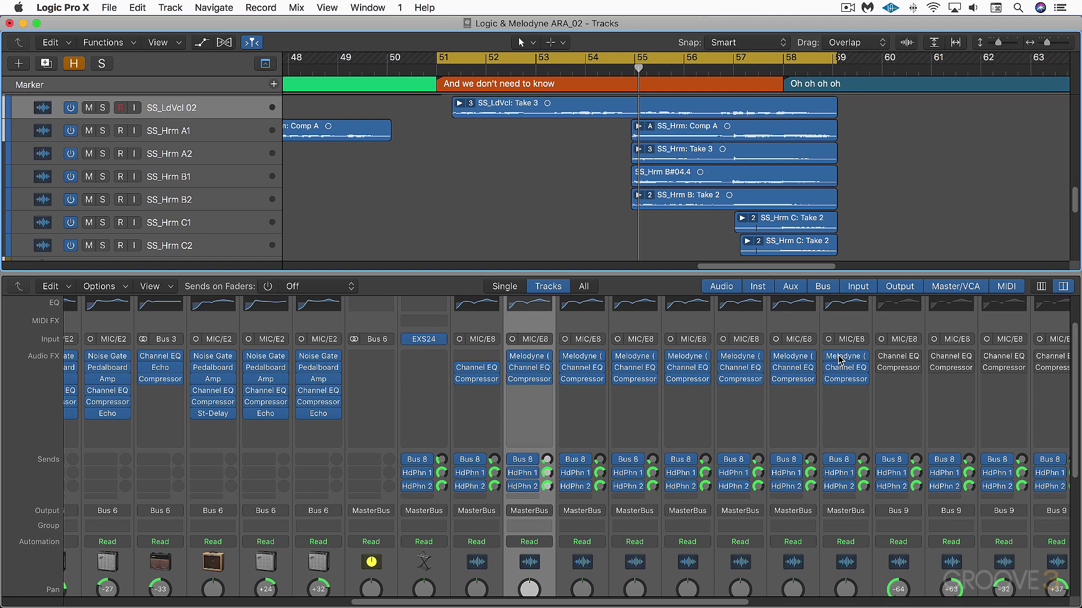
pyautogui.click(531, 360)
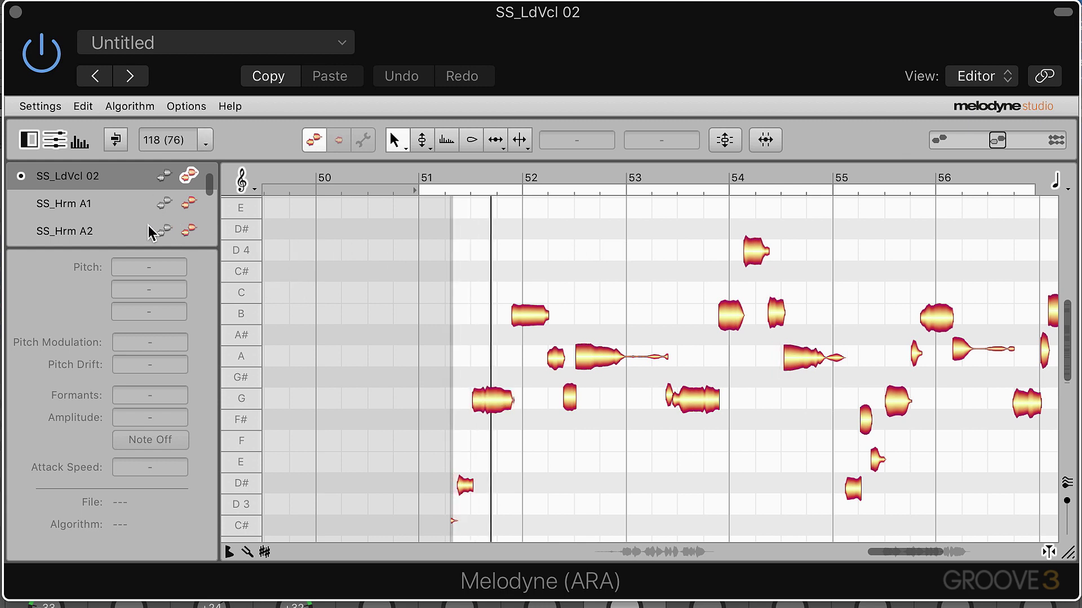
# Expand Melodyne's Track List so every harmony track appears under SS_LdVcl 02.
pyautogui.moveTo(146, 246); pyautogui.dragTo(129, 396)
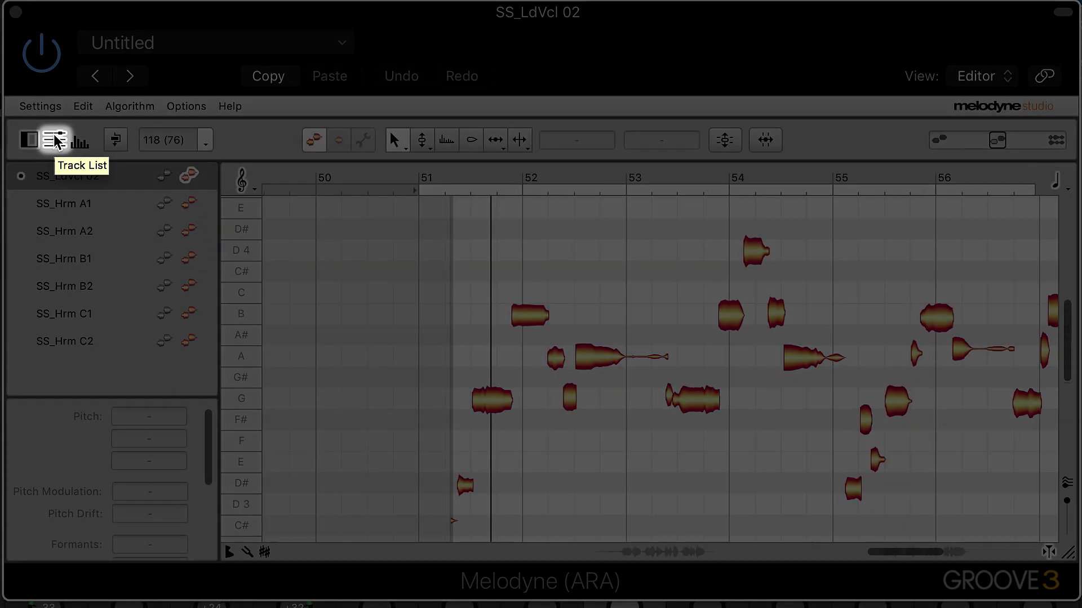
pyautogui.click(55, 139)
pyautogui.click(54, 140)
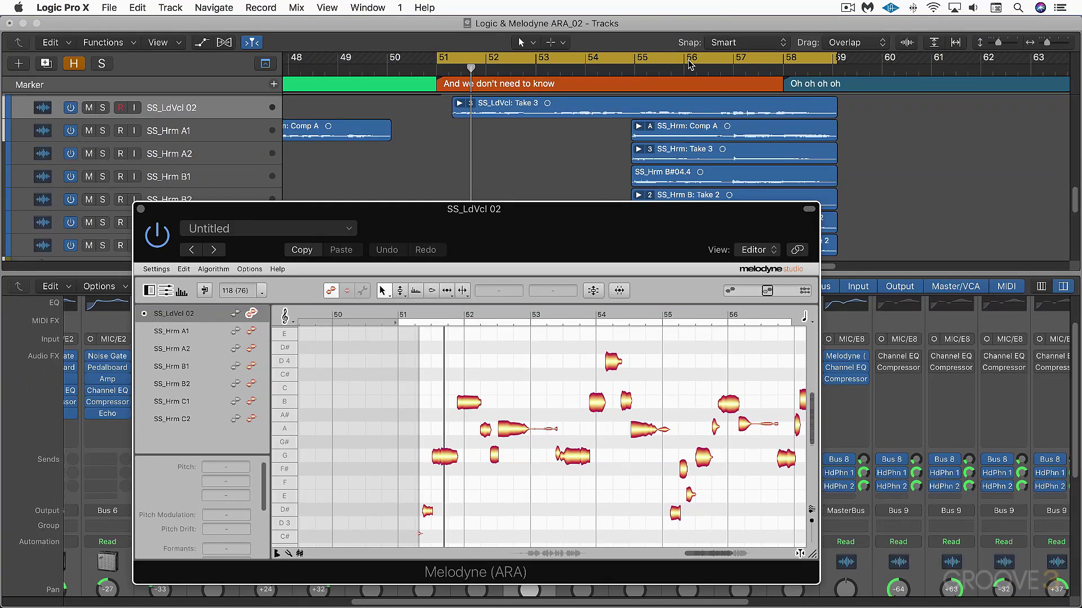
# Set Logic's cycle range to bars 55–59 and edit SS_Hrm A1's notes.
pyautogui.click(689, 64)
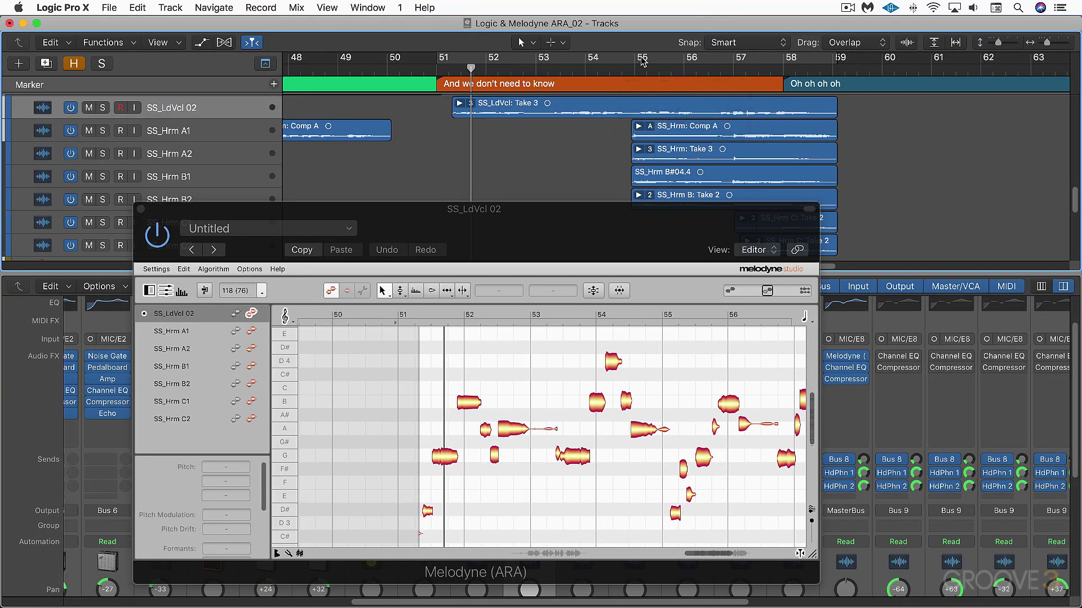
pyautogui.moveTo(643, 61); pyautogui.dragTo(829, 79)
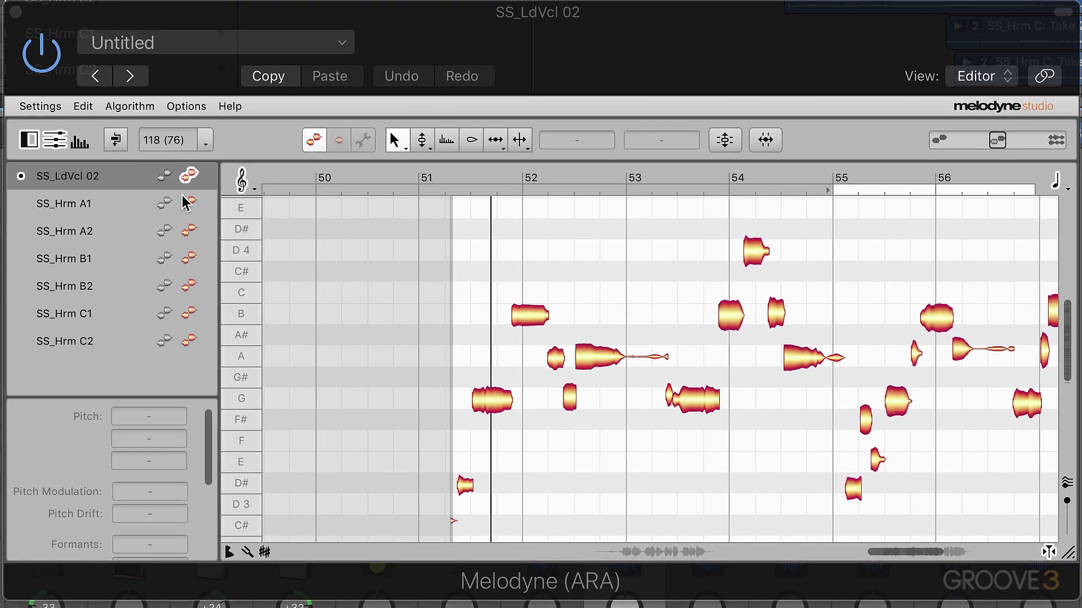
pyautogui.click(188, 203)
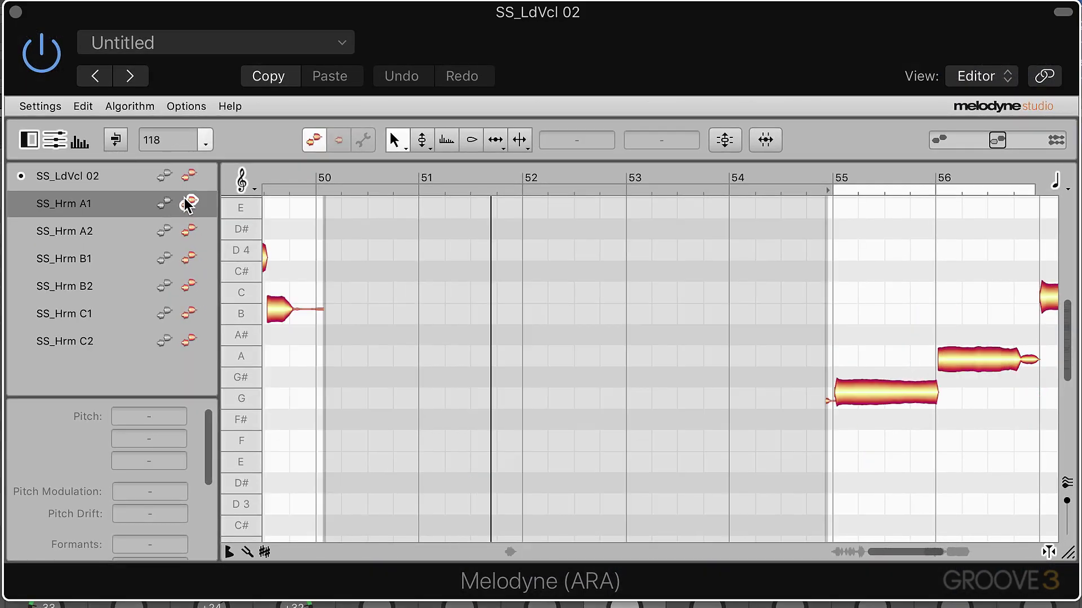
# Switch note editing in turn to SS_Hrm B1, B2, C1, C2 and A2.
pyautogui.click(189, 259)
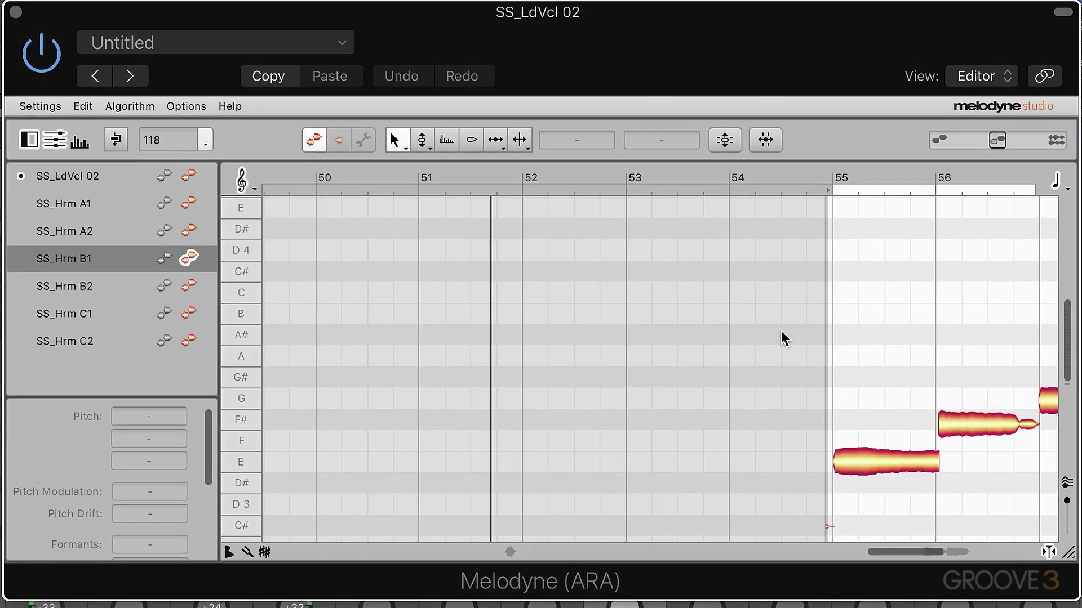
pyautogui.hscroll(3, 863, 337)
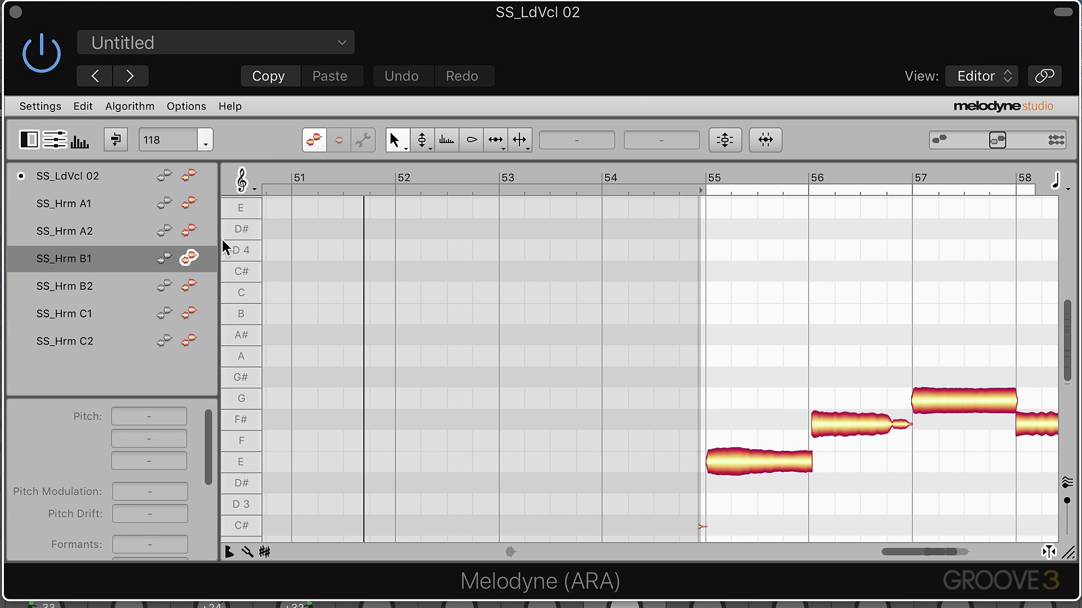
pyautogui.click(190, 286)
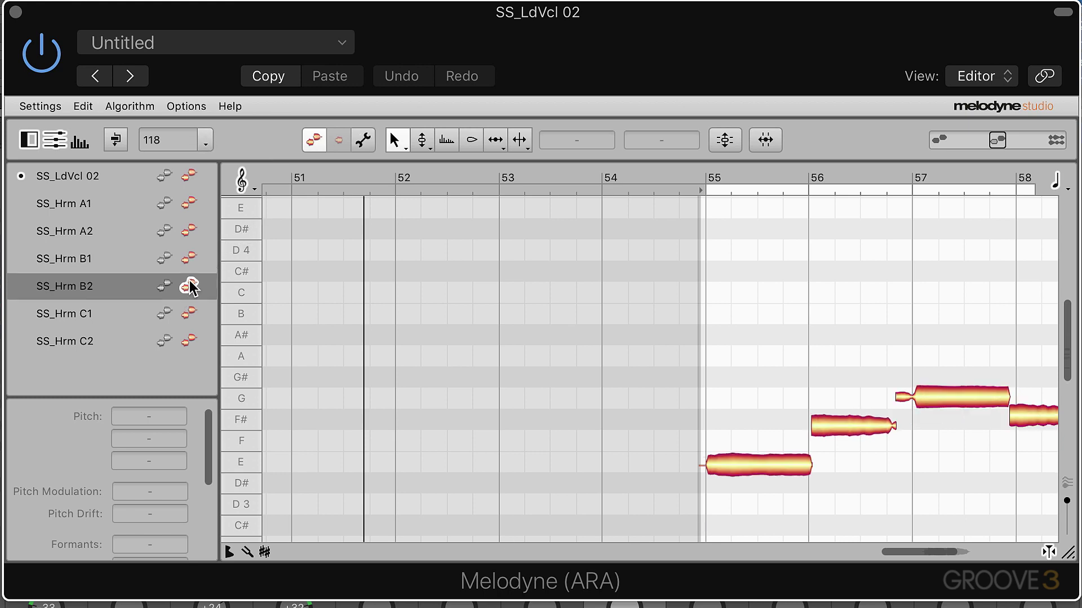
pyautogui.click(189, 314)
pyautogui.click(189, 341)
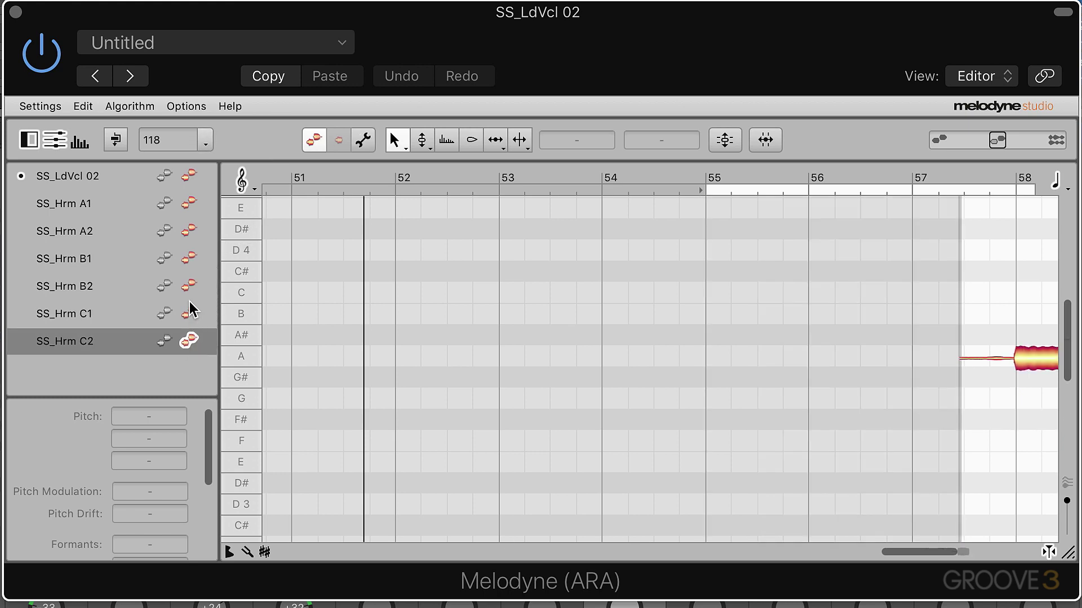
pyautogui.click(189, 231)
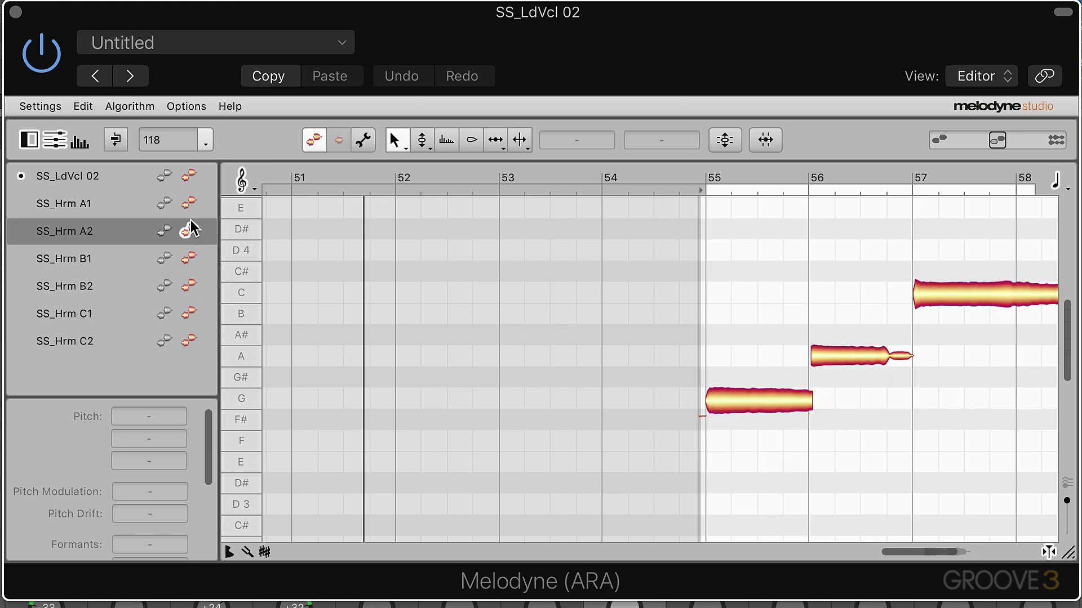
# Show SS_Hrm A1 and the lead vocal as grey reference notes, then remove both.
pyautogui.click(164, 203)
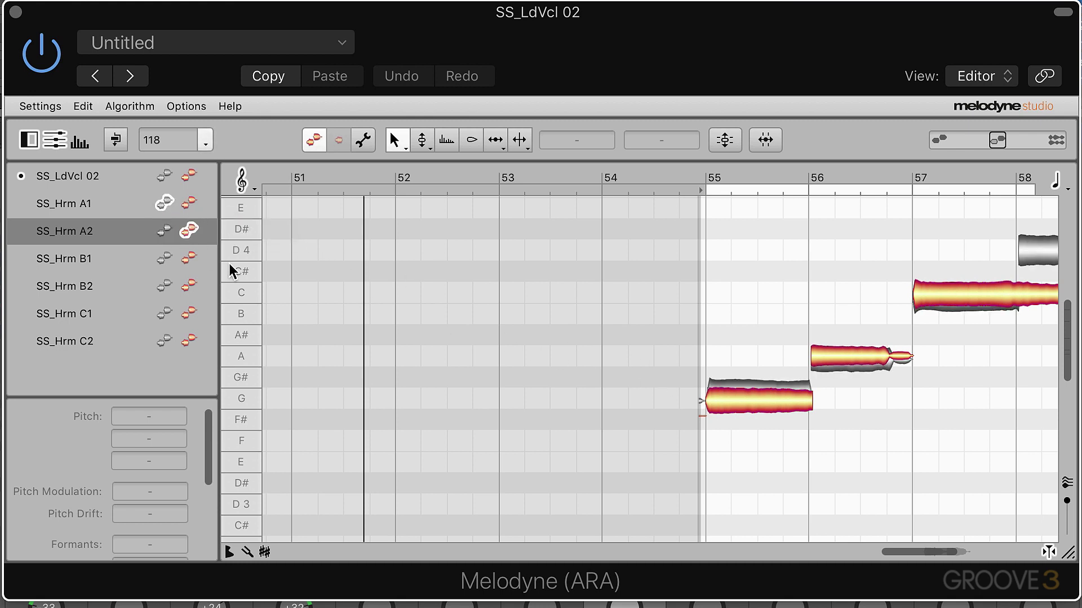
pyautogui.click(164, 177)
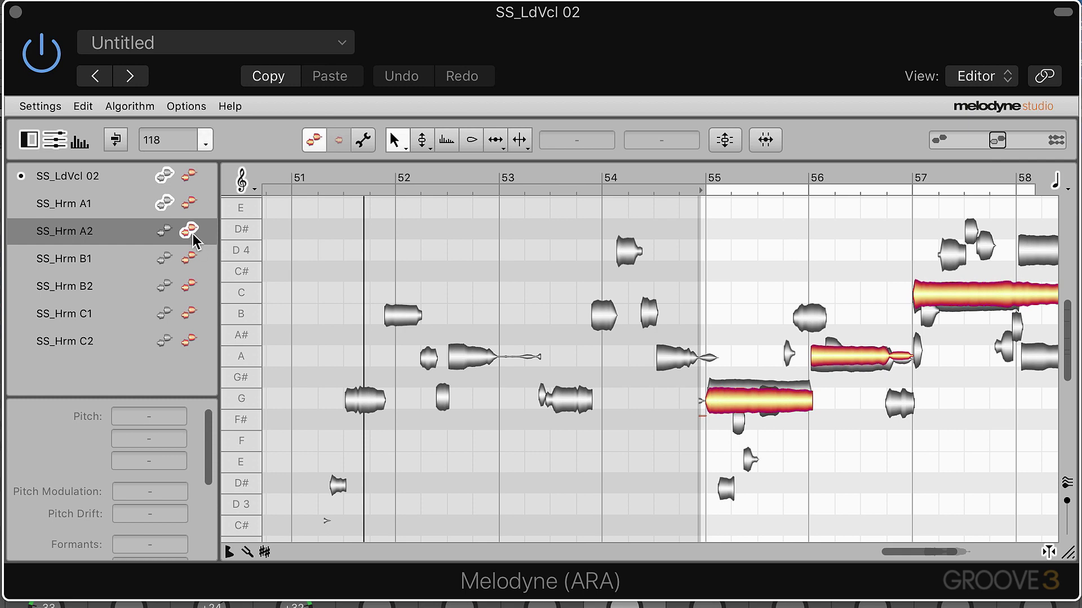
pyautogui.click(164, 204)
pyautogui.click(164, 176)
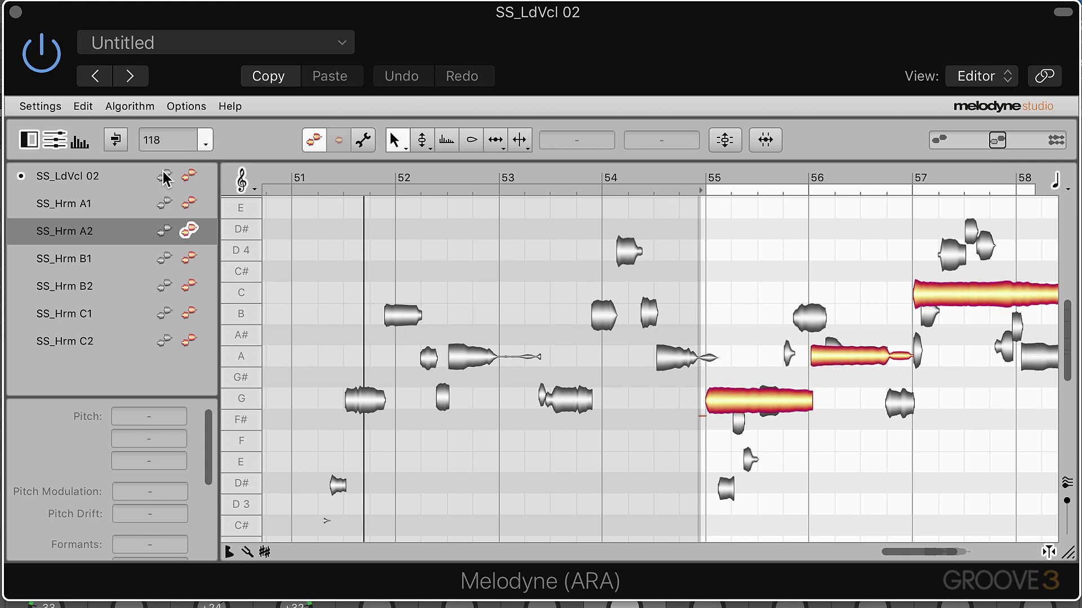
pyautogui.click(190, 230)
pyautogui.click(190, 231)
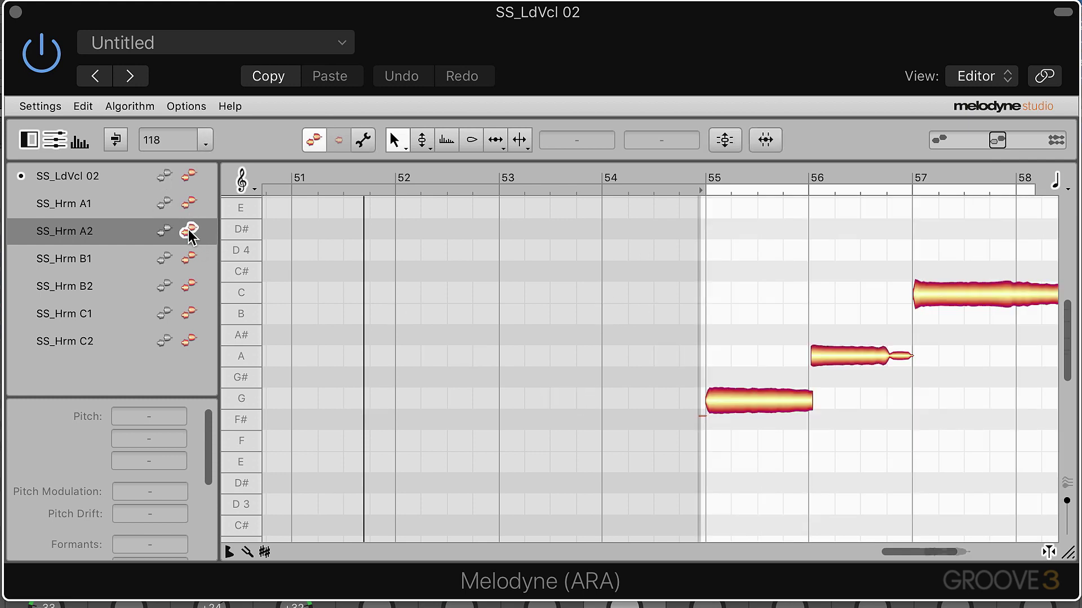
# Edit SS_Hrm A2 together with B1 and B2, and enlarge the editor to bars 51–60.
pyautogui.click(188, 258)
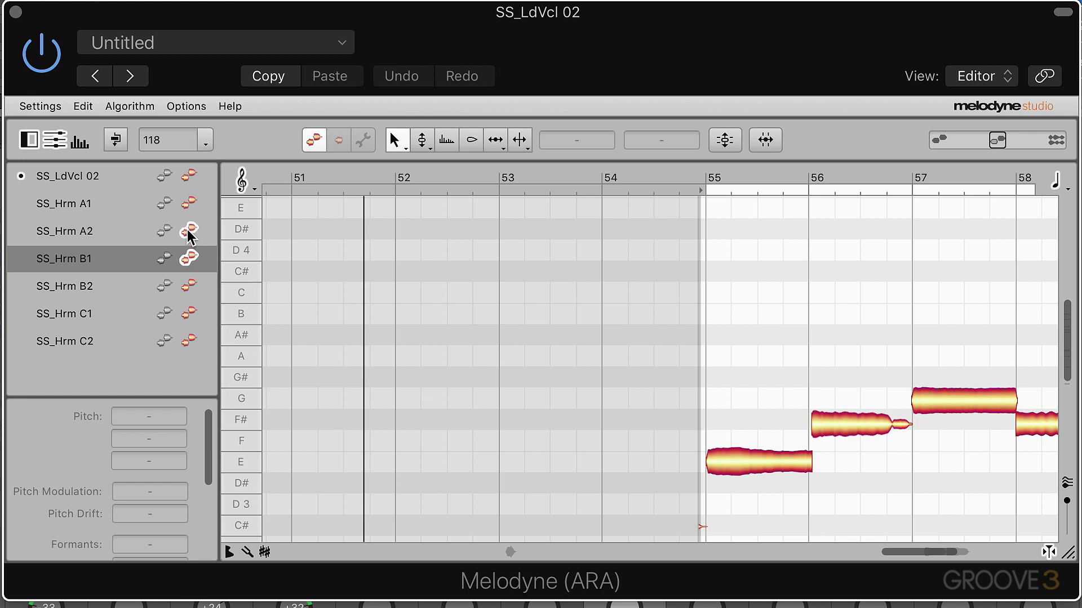
pyautogui.click(190, 231)
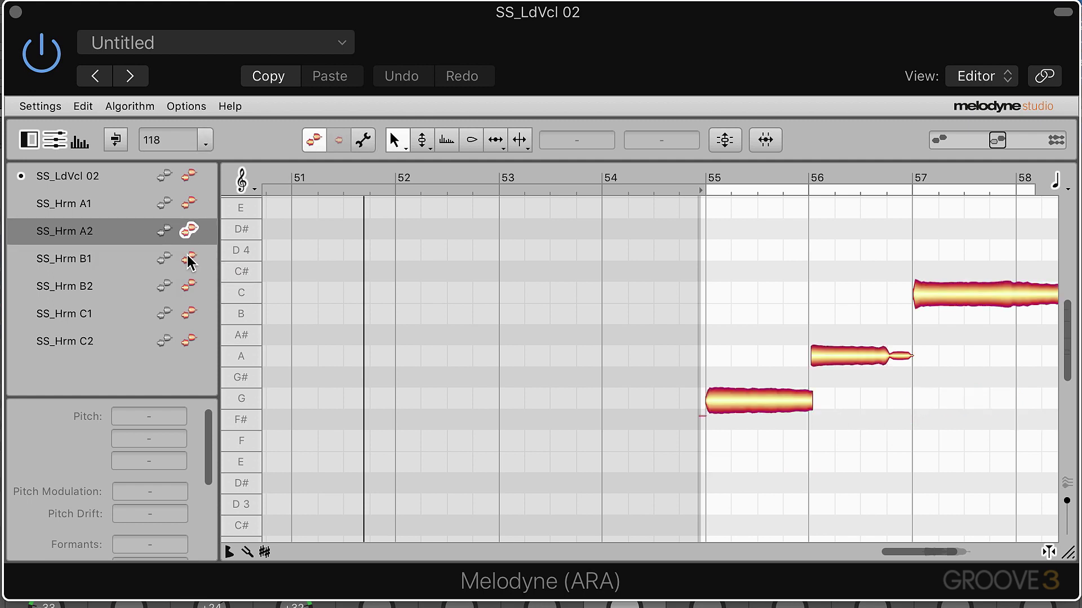
pyautogui.keyDown('shift'); pyautogui.click(189, 259); pyautogui.keyUp('shift')
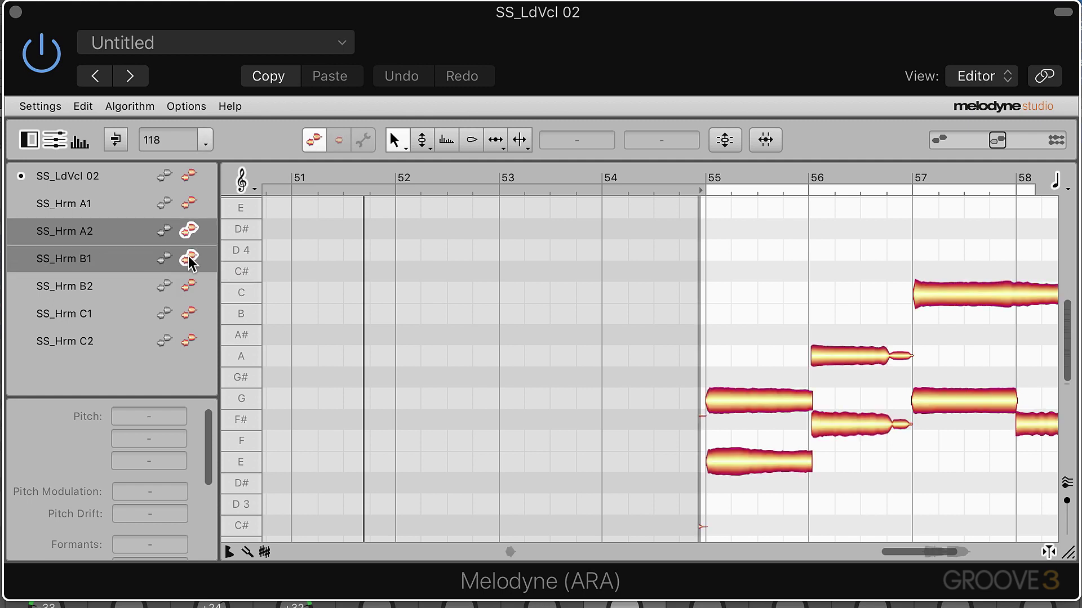
pyautogui.keyDown('shift'); pyautogui.click(189, 287); pyautogui.keyUp('shift')
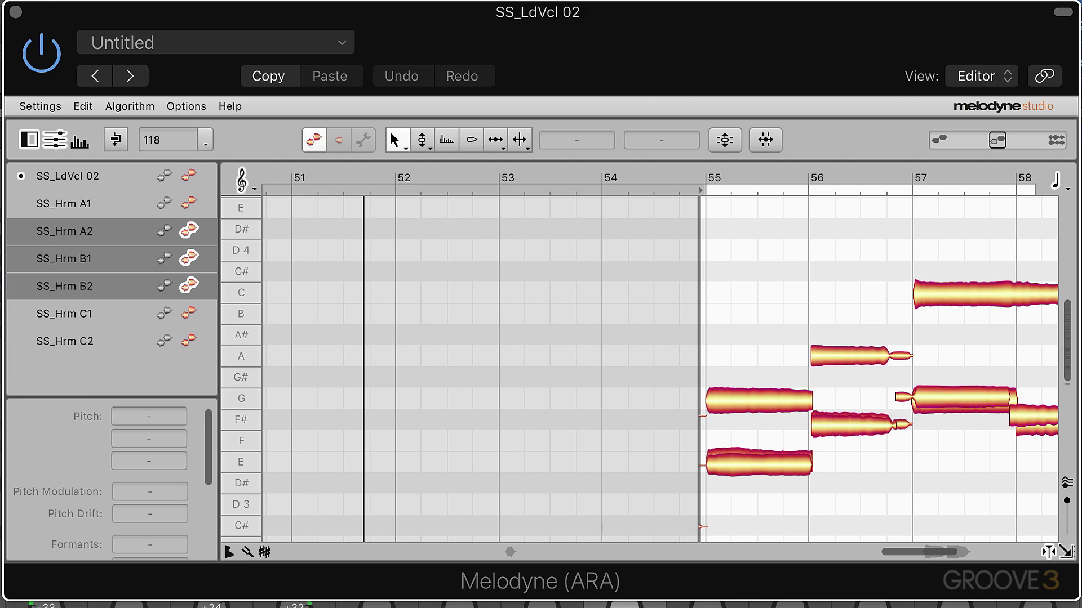
pyautogui.moveTo(1065, 550); pyautogui.dragTo(1068, 573)
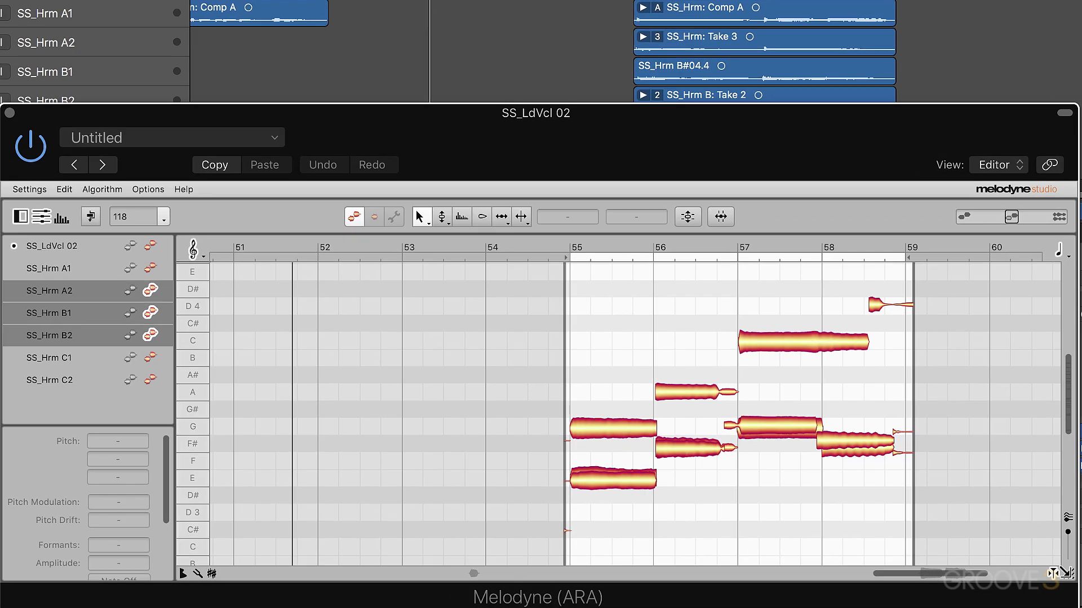
# Remove B2 and B1, then edit SS_Hrm B2 with C2 and A1 added.
pyautogui.keyDown('shift'); pyautogui.click(150, 335); pyautogui.keyUp('shift')
pyautogui.keyDown('shift'); pyautogui.click(150, 314); pyautogui.keyUp('shift')
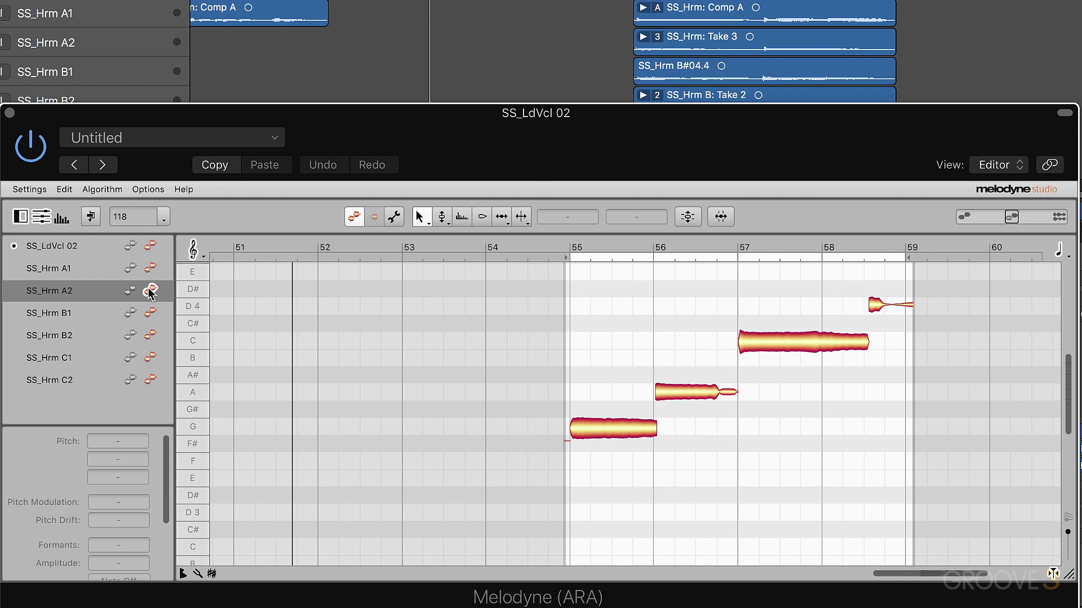
pyautogui.click(149, 313)
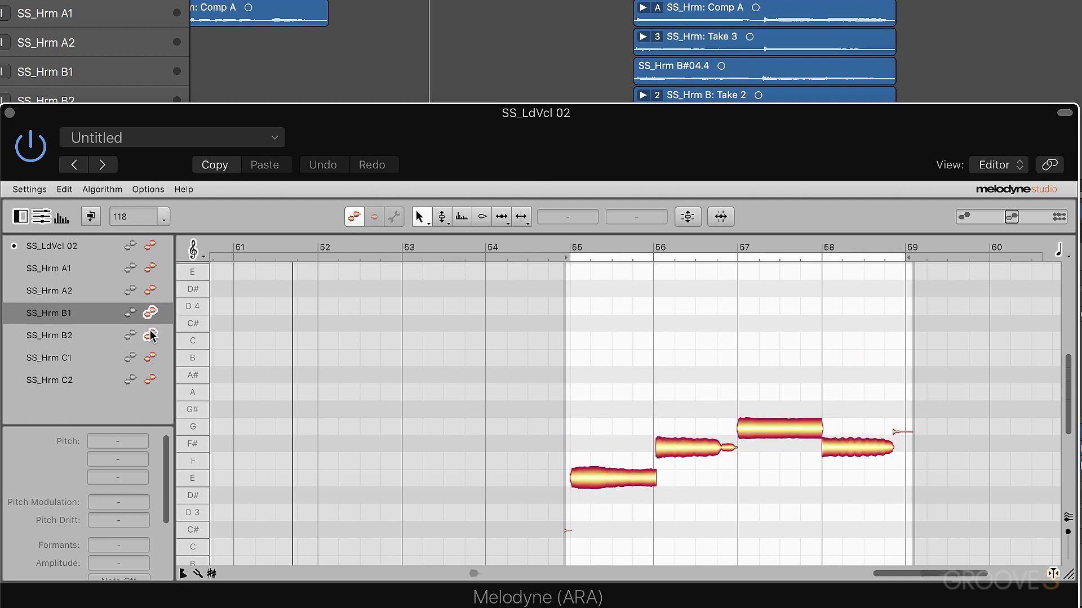
pyautogui.click(149, 336)
pyautogui.keyDown('shift'); pyautogui.click(151, 381); pyautogui.keyUp('shift')
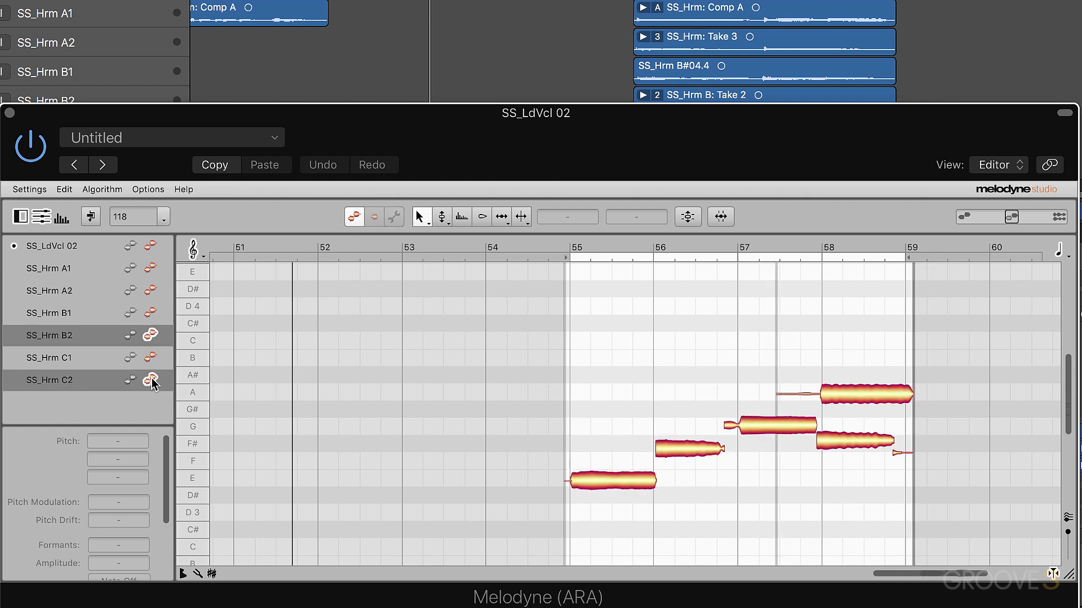
pyautogui.keyDown('shift'); pyautogui.click(151, 269); pyautogui.keyUp('shift')
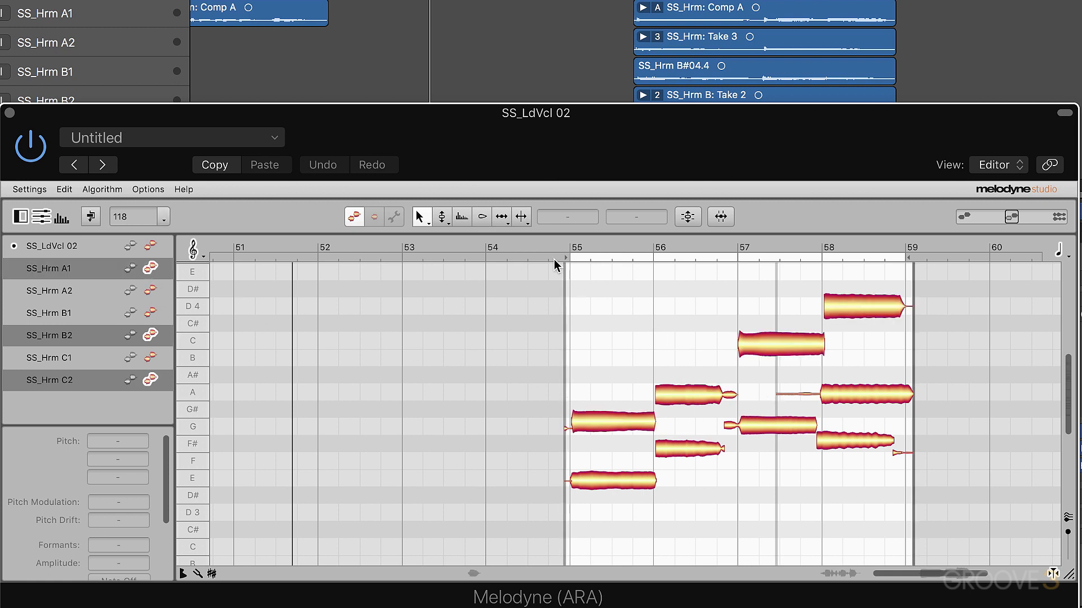
# Toggle the lead vocal reference on and off, then edit only SS_Hrm B2's notes.
pyautogui.click(131, 247)
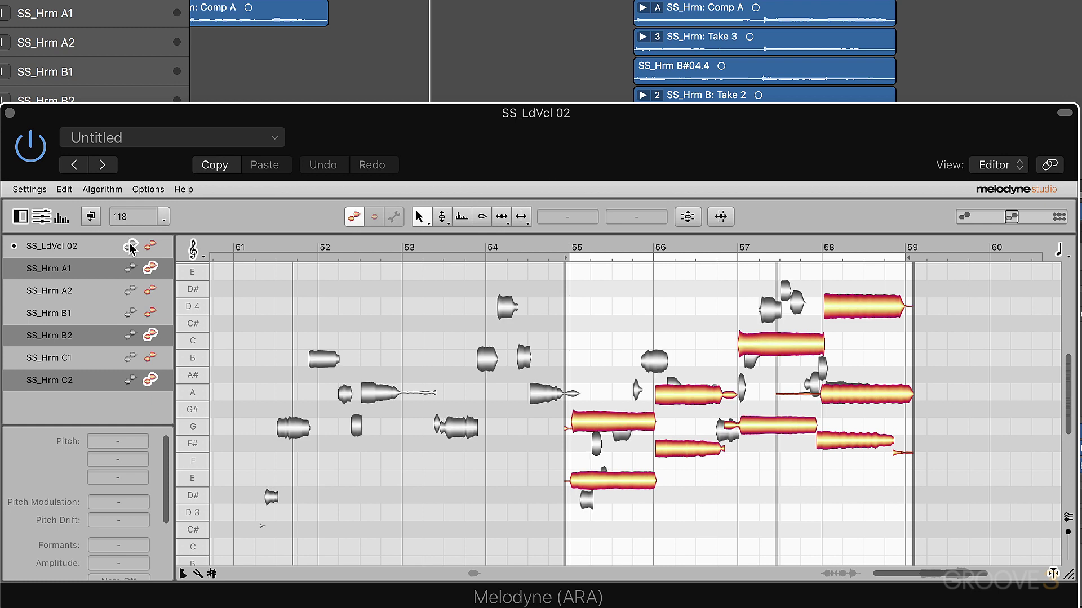
pyautogui.click(131, 247)
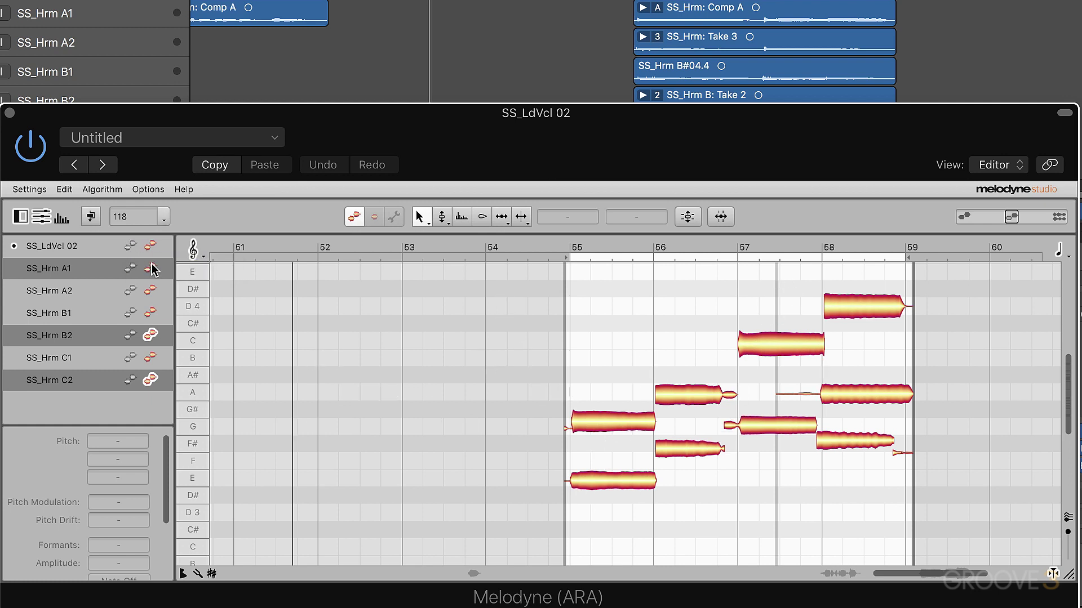
pyautogui.click(151, 267)
pyautogui.click(150, 336)
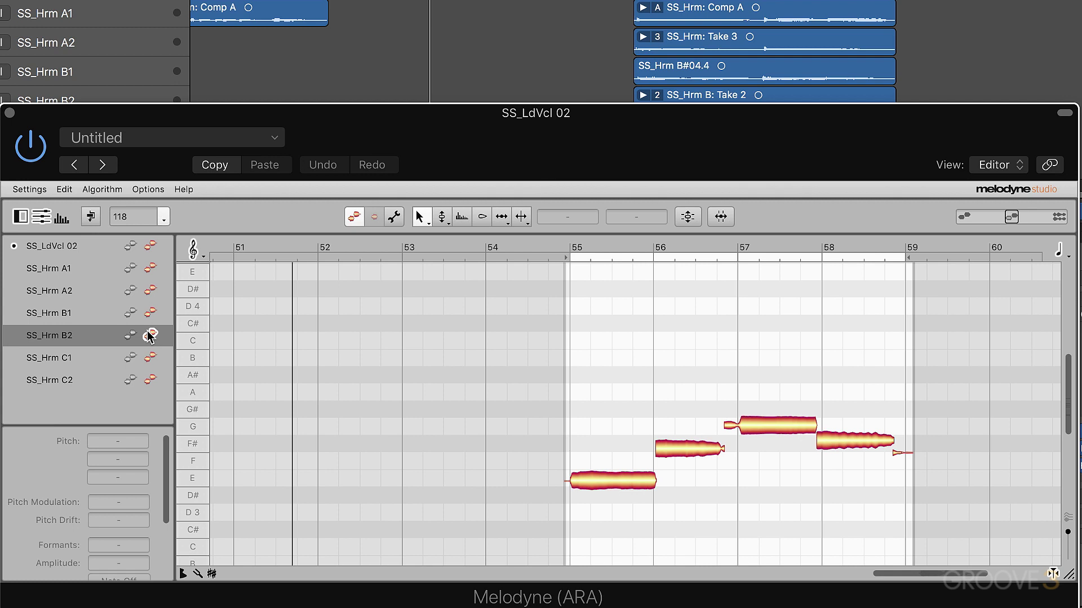
pyautogui.click(148, 189)
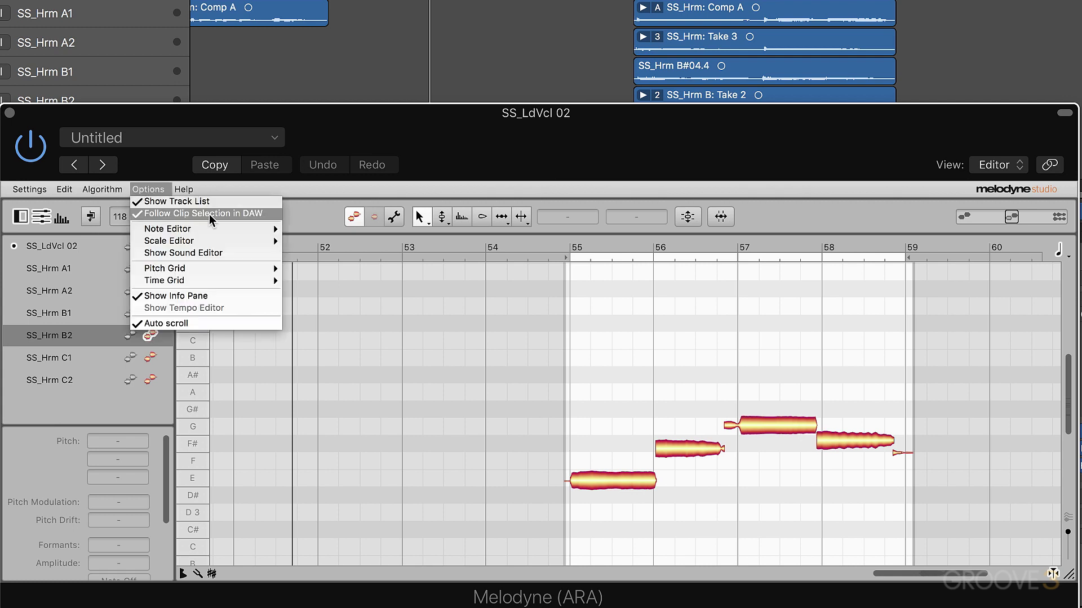
# Enable Follow Clip Selection in DAW and select SS_Hrm A1, A2, B1 and B2 in turn.
pyautogui.click(143, 120)
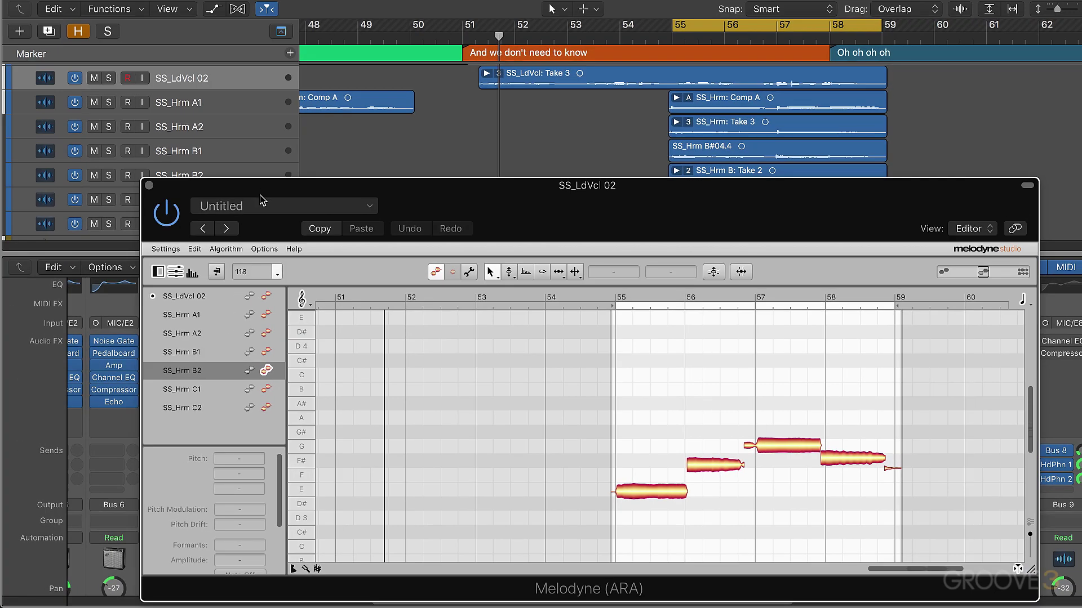
pyautogui.click(208, 103)
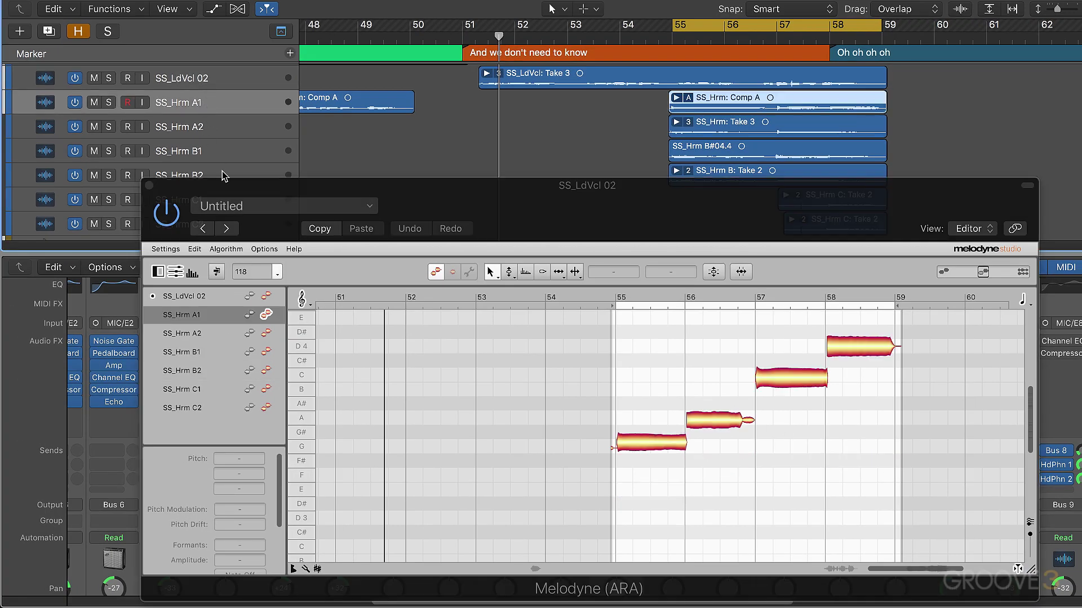
pyautogui.click(212, 130)
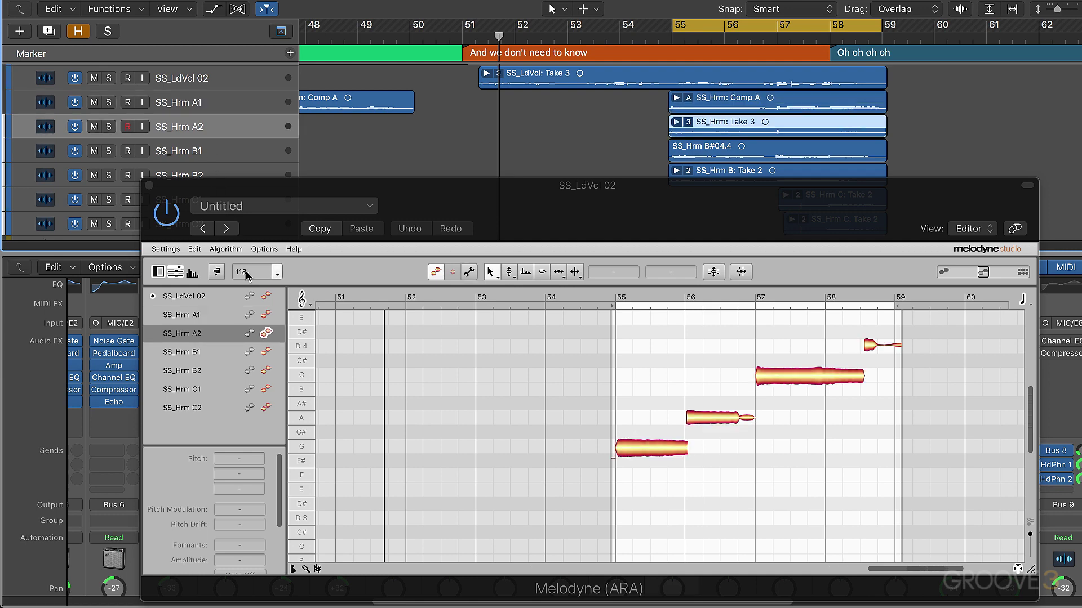
pyautogui.click(210, 151)
pyautogui.click(214, 171)
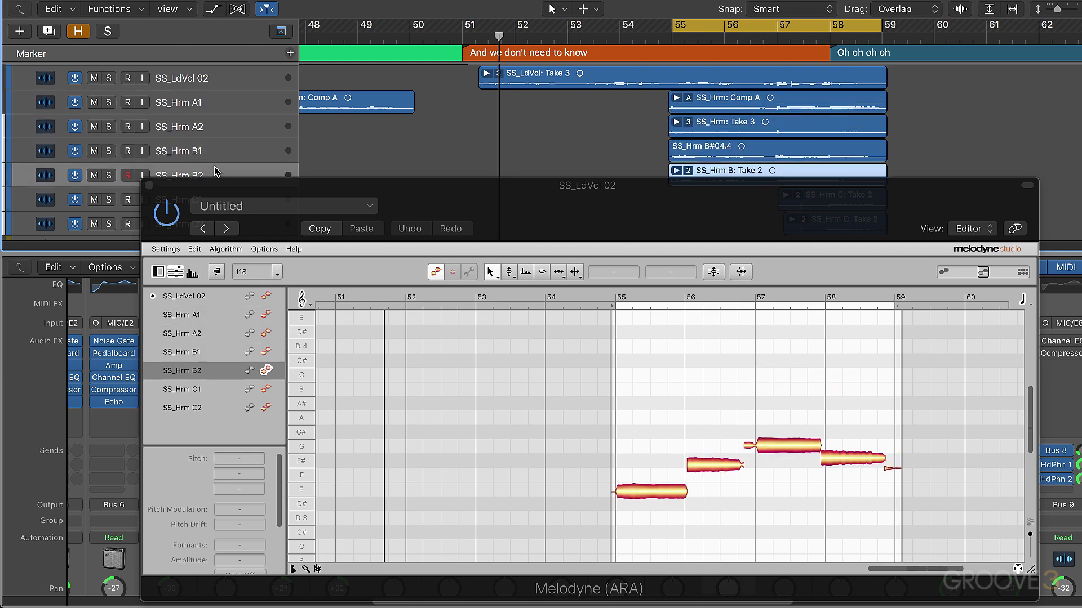
# Alternate between the SS_Hrm A2 and A1 tracks, ending with SS_Hrm A1 selected.
pyautogui.click(224, 128)
pyautogui.click(222, 100)
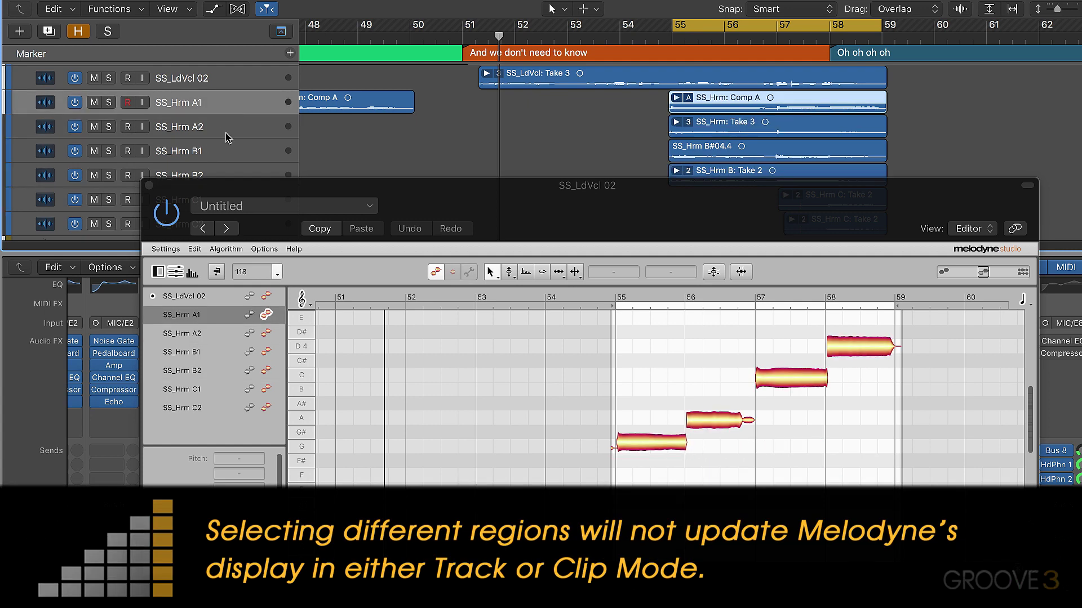
pyautogui.click(228, 129)
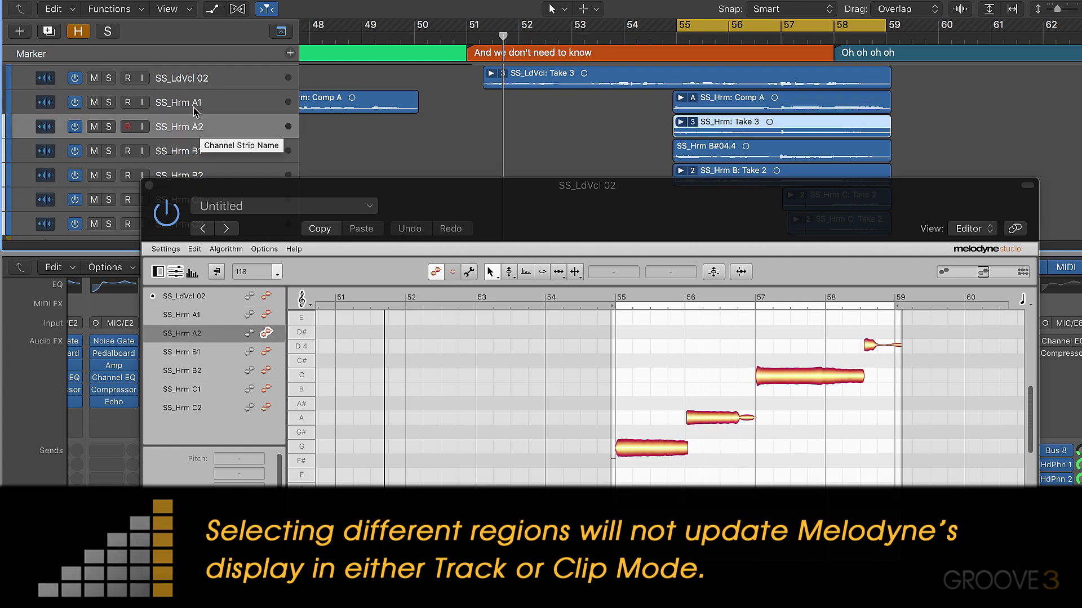
pyautogui.click(195, 105)
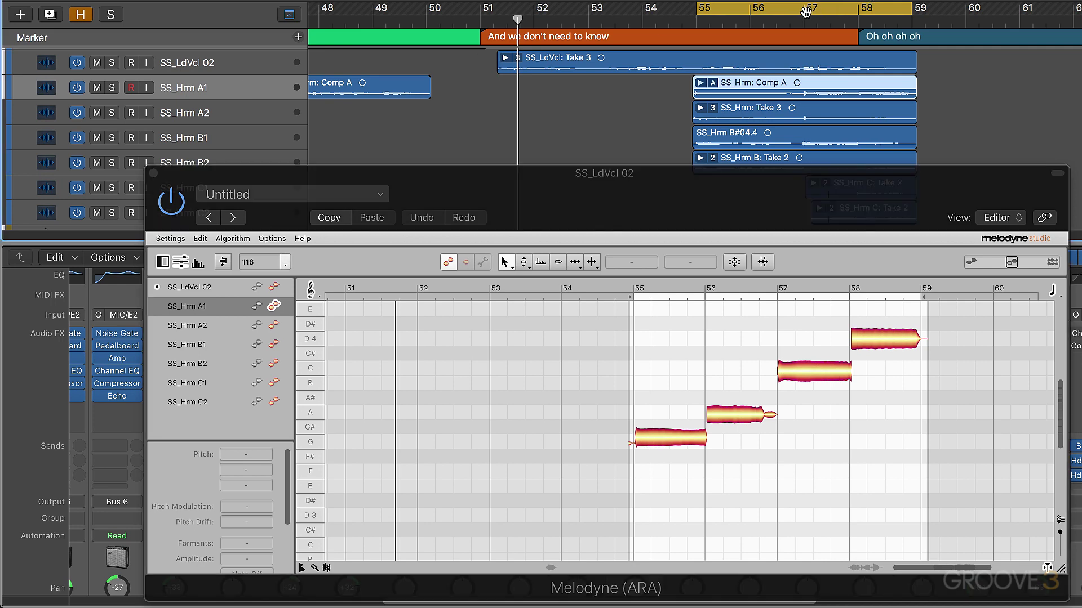
# Turn off the bar 55–58 cycle and also select SS_Hrm A1's earlier Comp A region.
pyautogui.press('c')
pyautogui.click(269, 85)
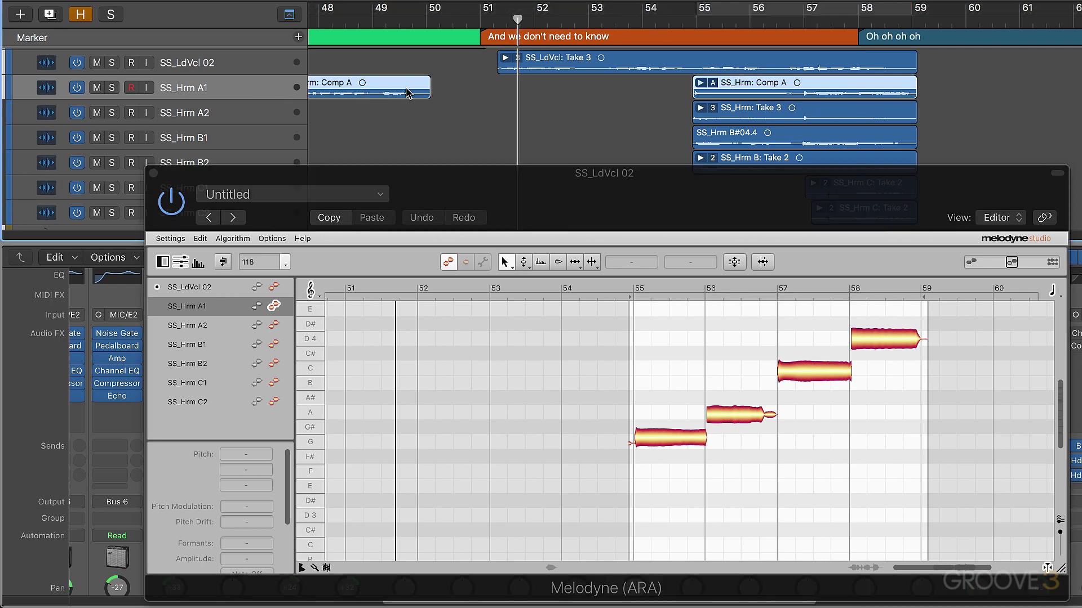
pyautogui.hscroll(-5, 553, 381)
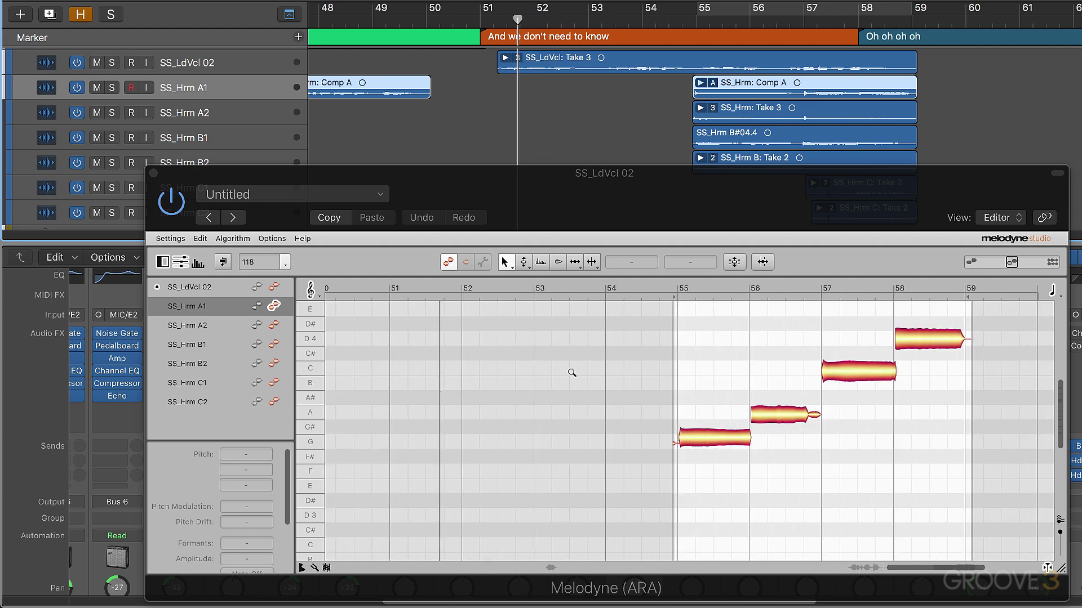
pyautogui.scroll(-5, 556, 372)
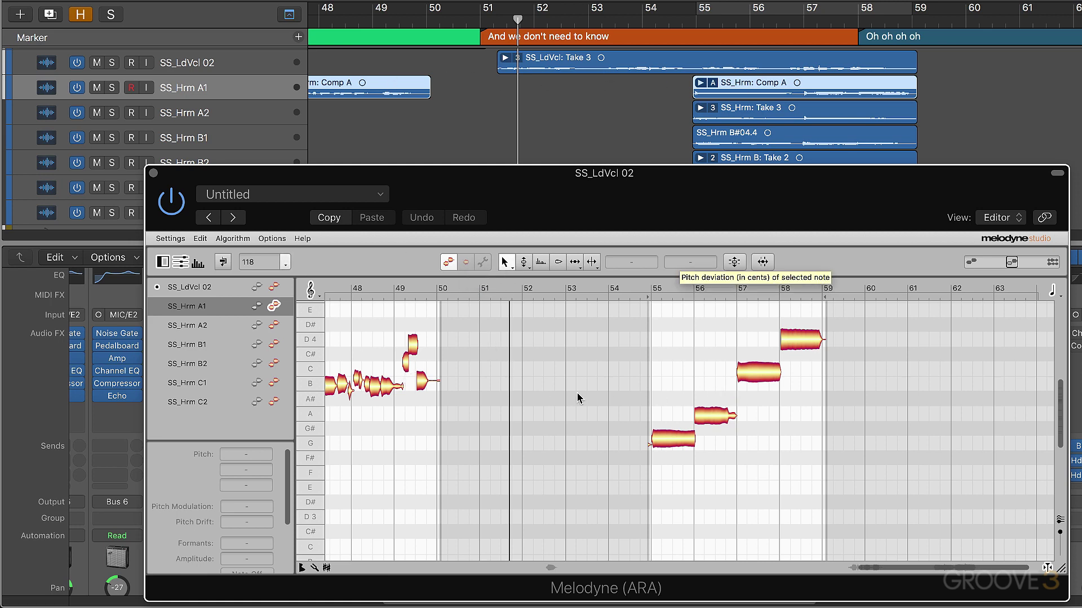
# Select the G note at bar 55, limit the editor to the current clip, and scroll across.
pyautogui.click(669, 438)
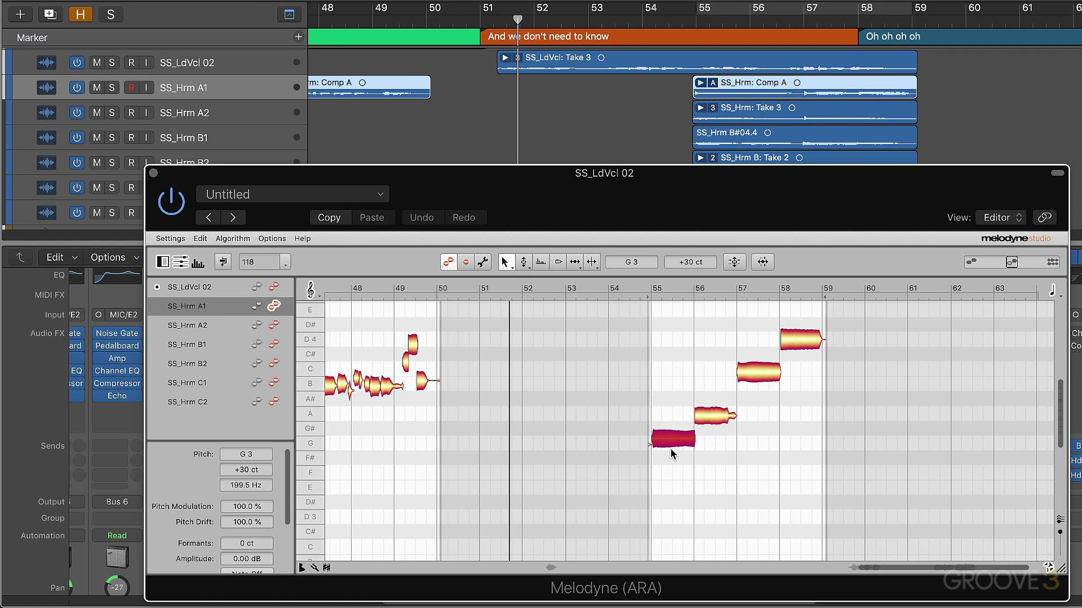
pyautogui.click(466, 262)
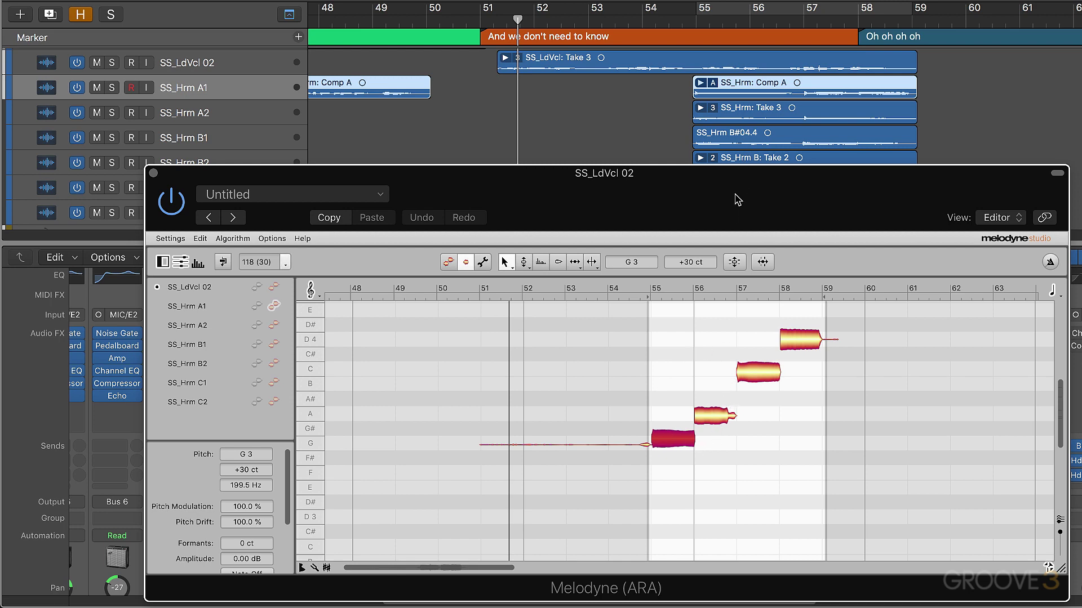
pyautogui.hscroll(-2, 575, 415)
pyautogui.hscroll(10, 565, 413)
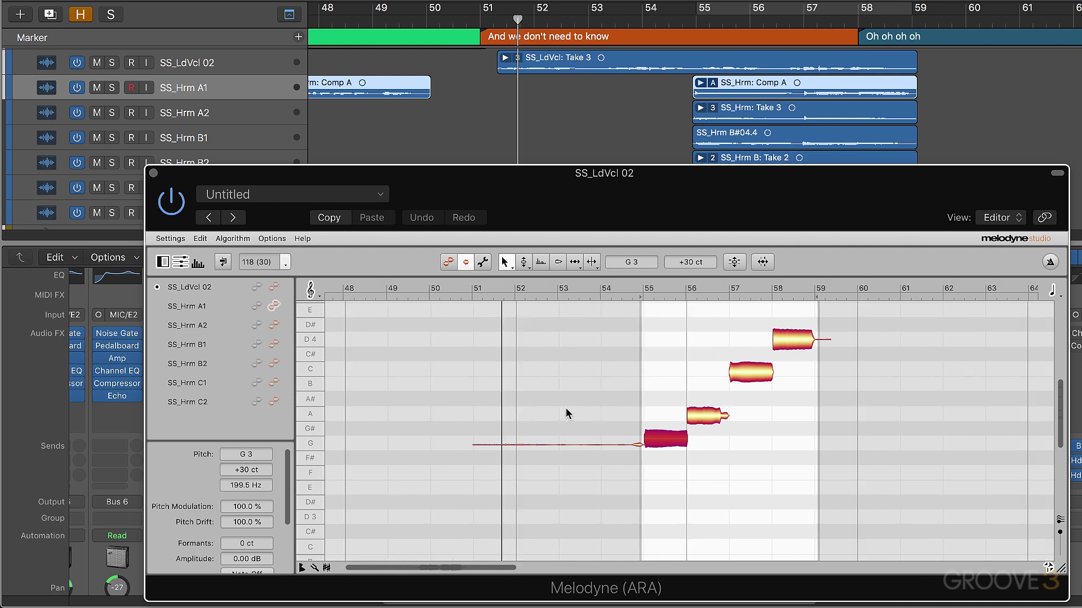
pyautogui.hscroll(-5, 565, 412)
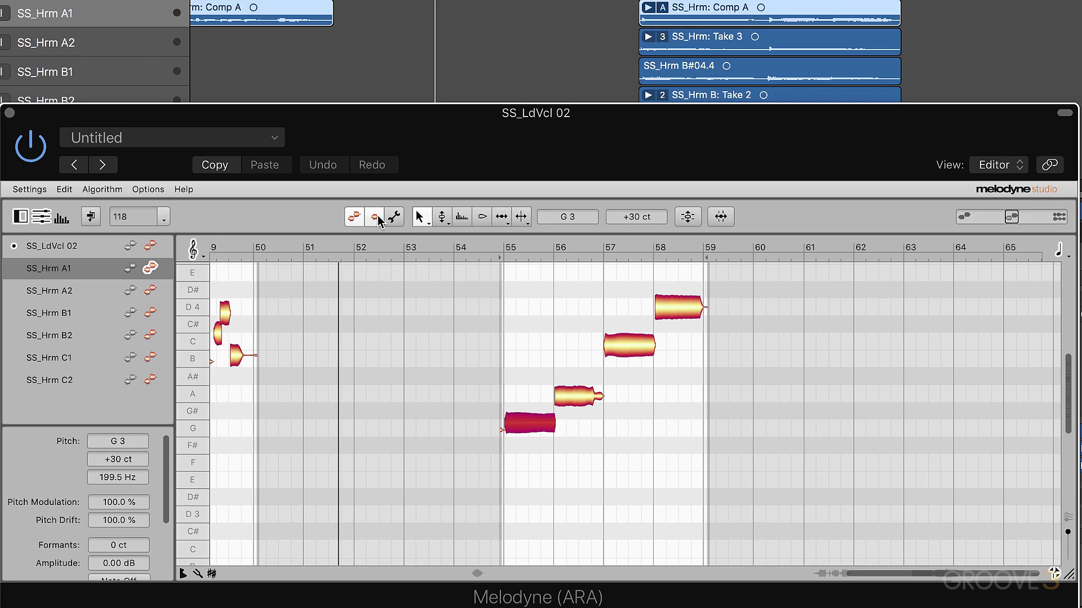
# Edit SS_Hrm A1 alone, select its B note near bar 49, and show only its notes.
pyautogui.click(467, 264)
pyautogui.click(354, 217)
pyautogui.click(236, 359)
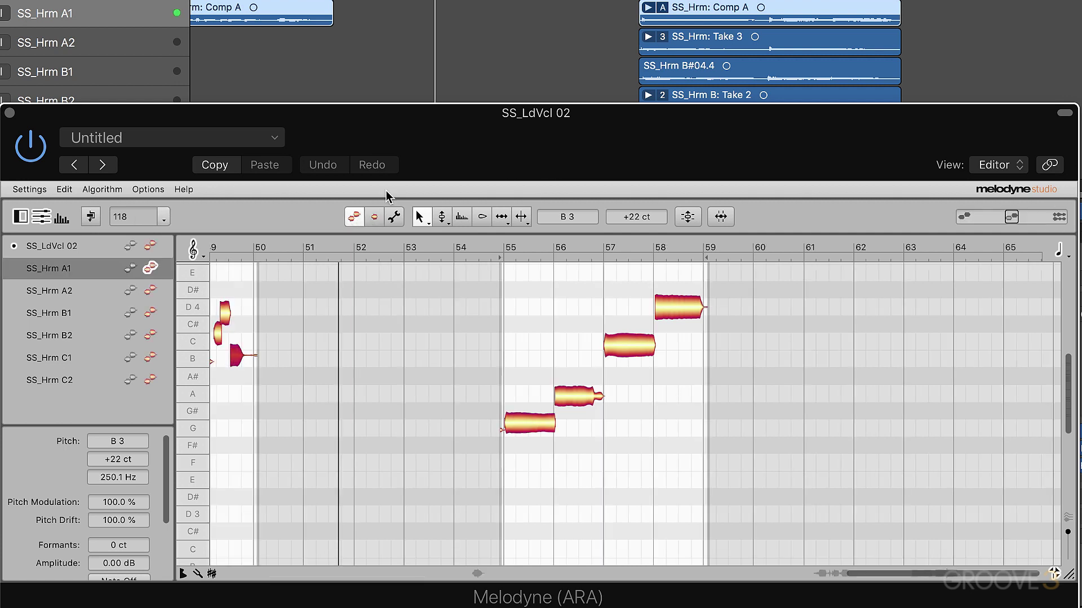
pyautogui.click(372, 219)
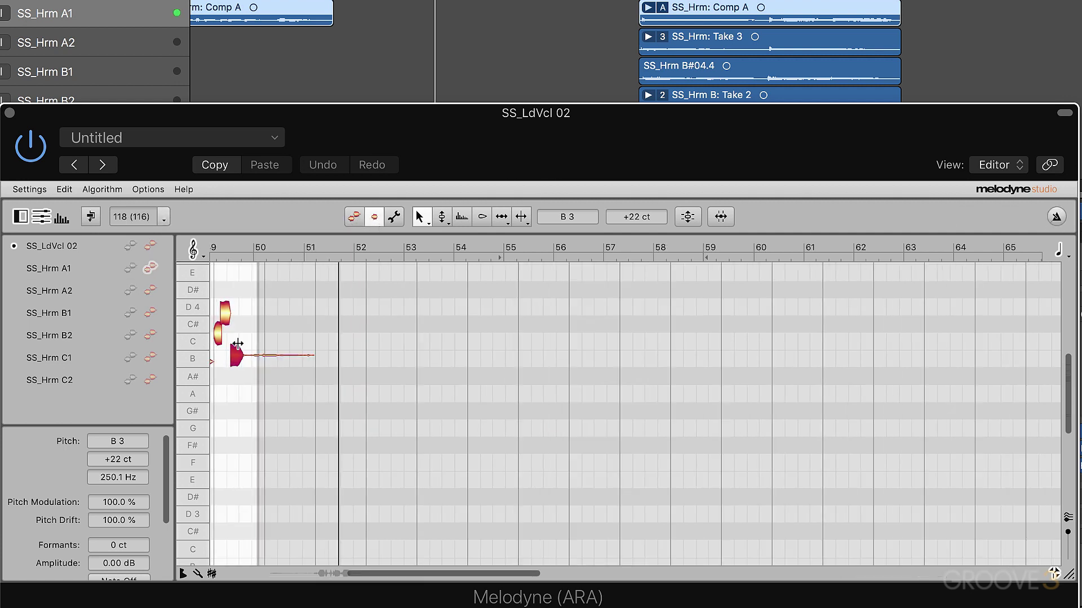
pyautogui.hscroll(-5, 251, 346)
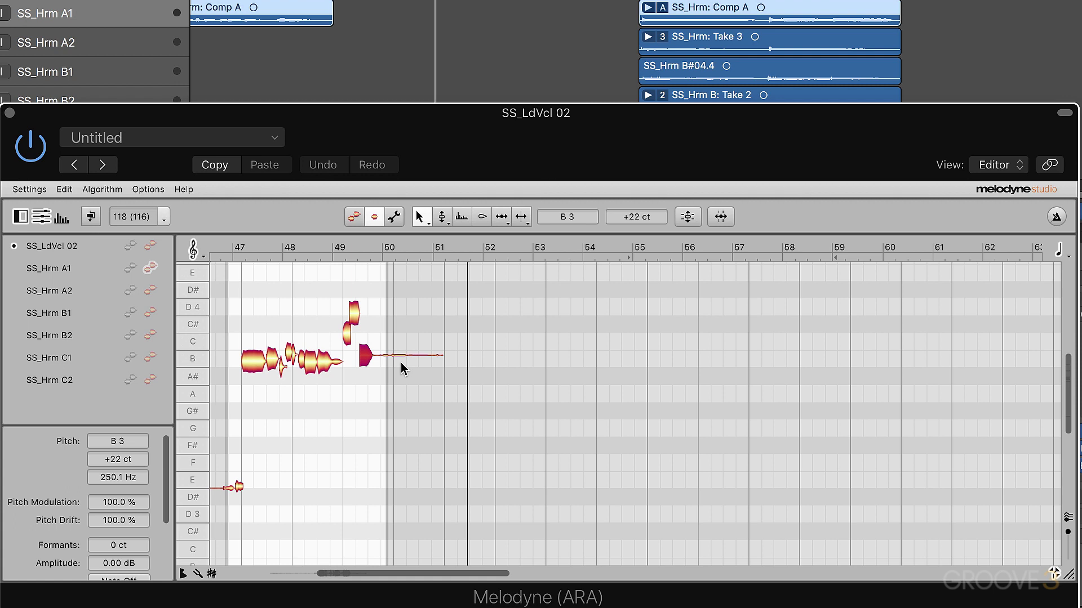
# Show all tracks, select the lead vocal's A3 near bar 56, then enter Note Assignment Mode.
pyautogui.click(359, 217)
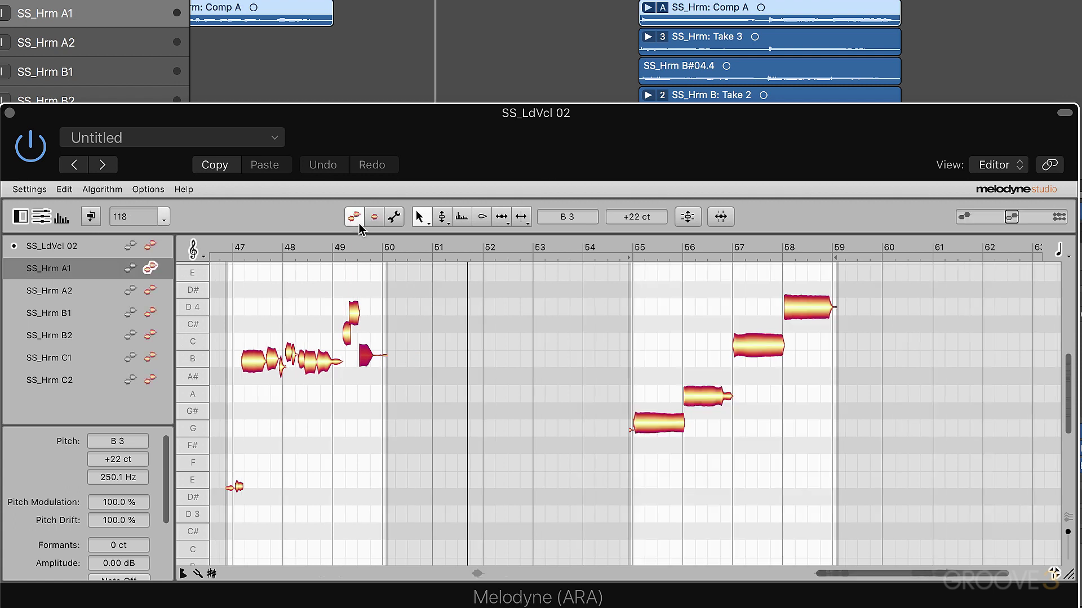
pyautogui.click(706, 395)
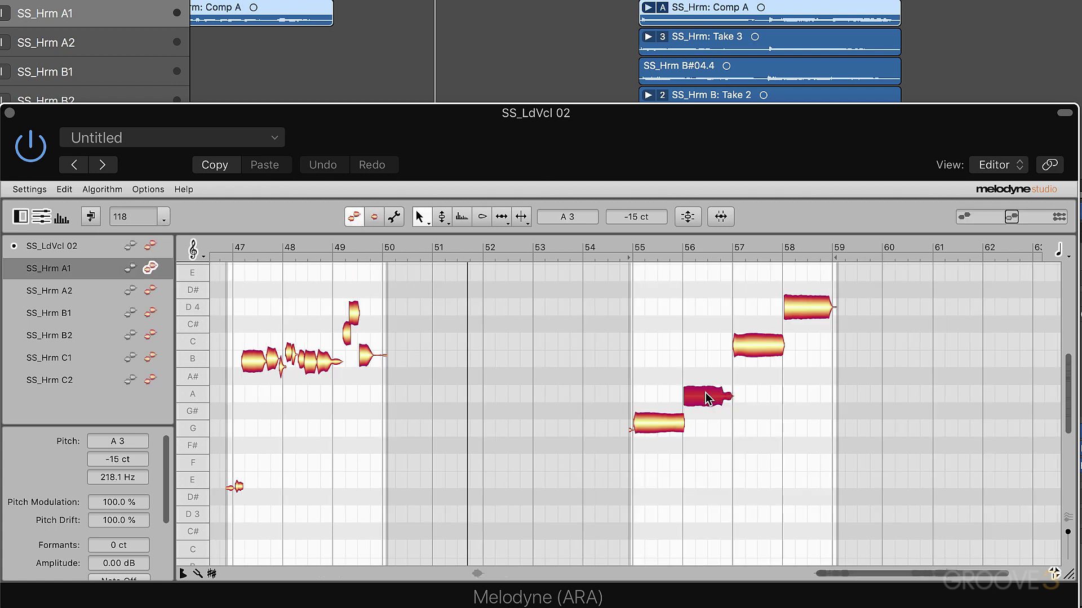
pyautogui.click(374, 218)
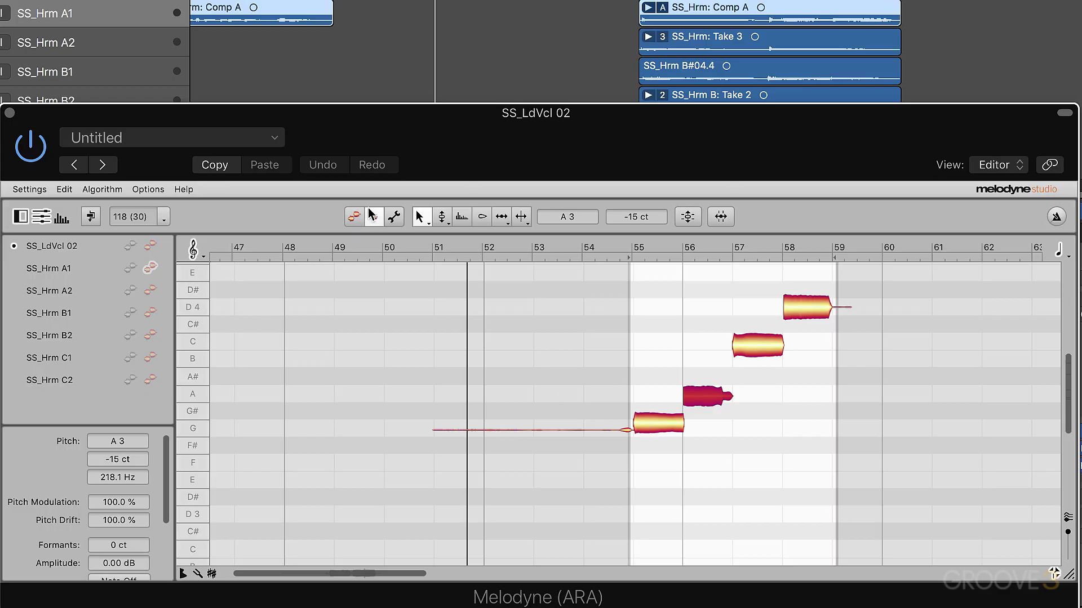
pyautogui.click(396, 218)
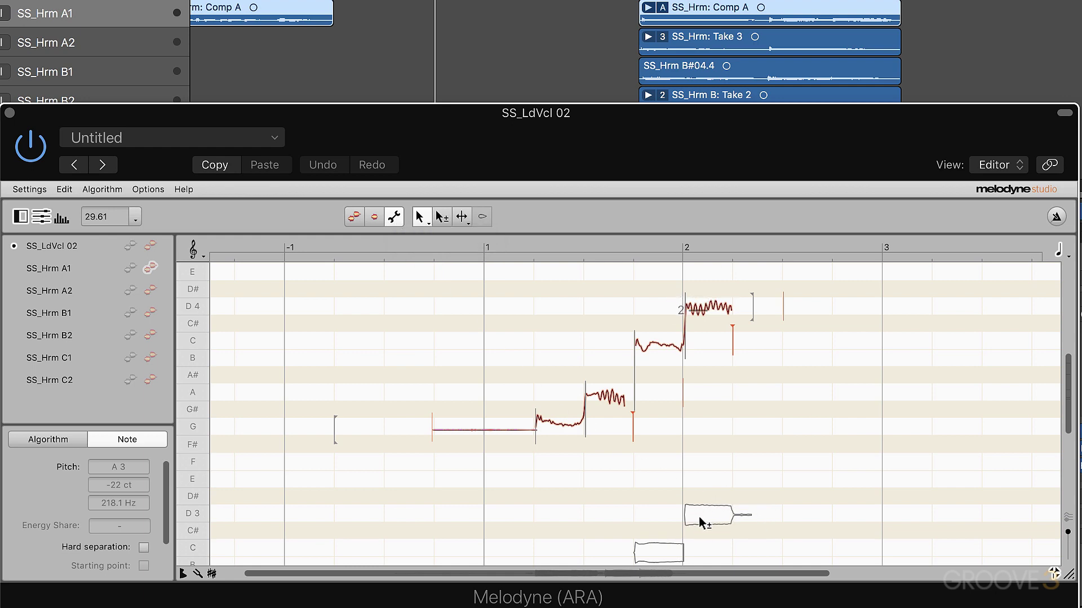
pyautogui.click(354, 217)
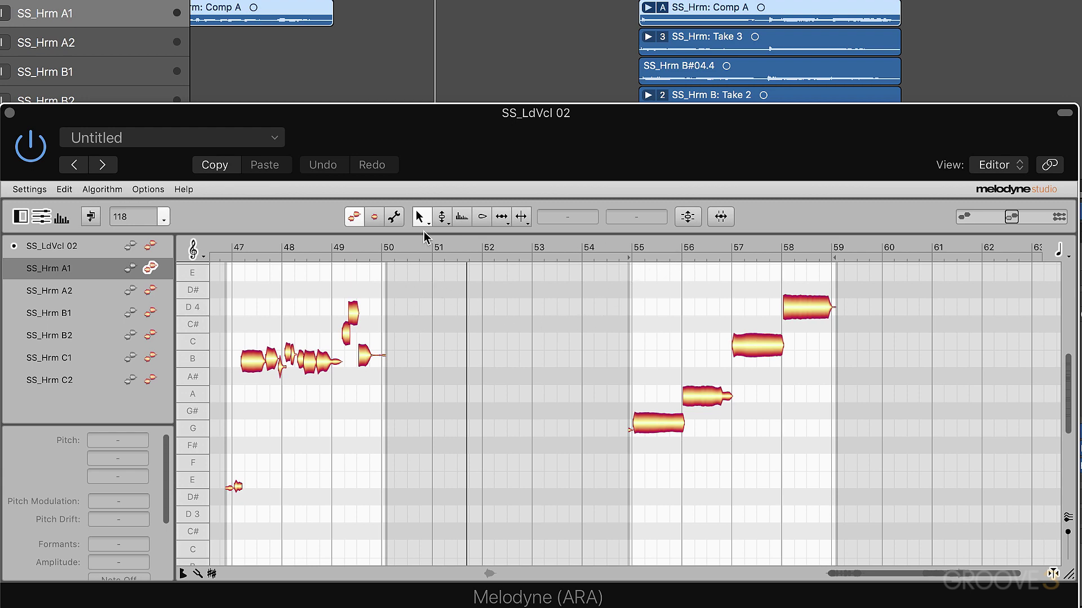
pyautogui.click(396, 216)
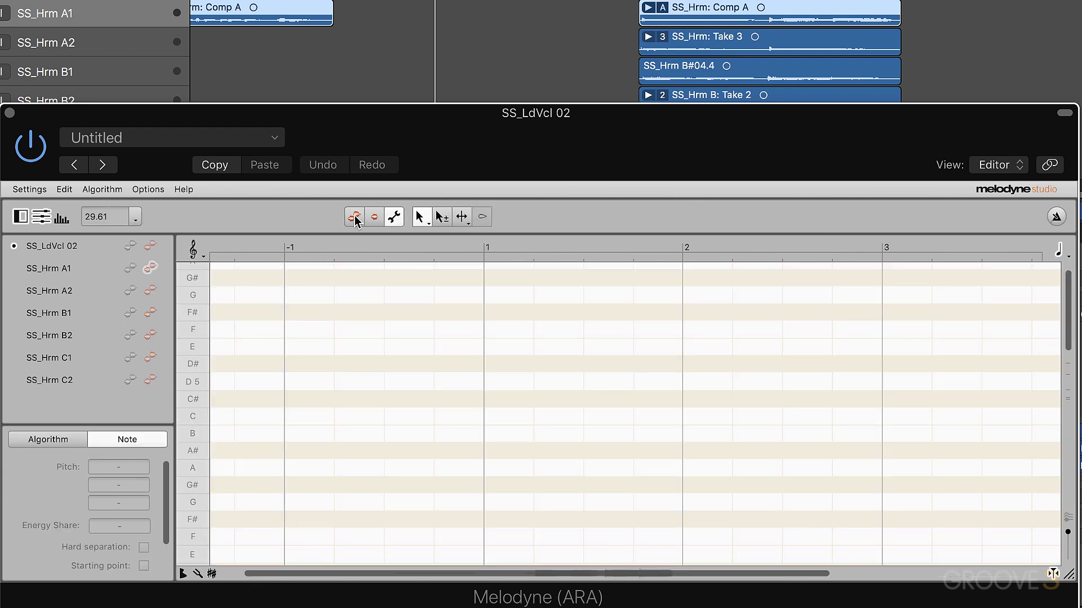
pyautogui.scroll(-5, 575, 374)
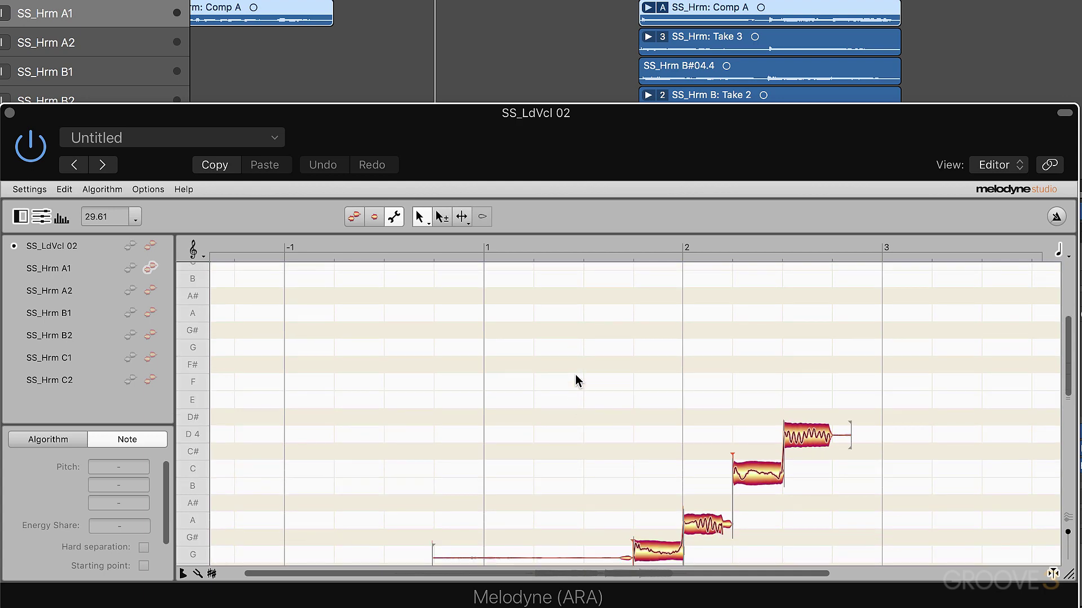
pyautogui.scroll(-5, 701, 468)
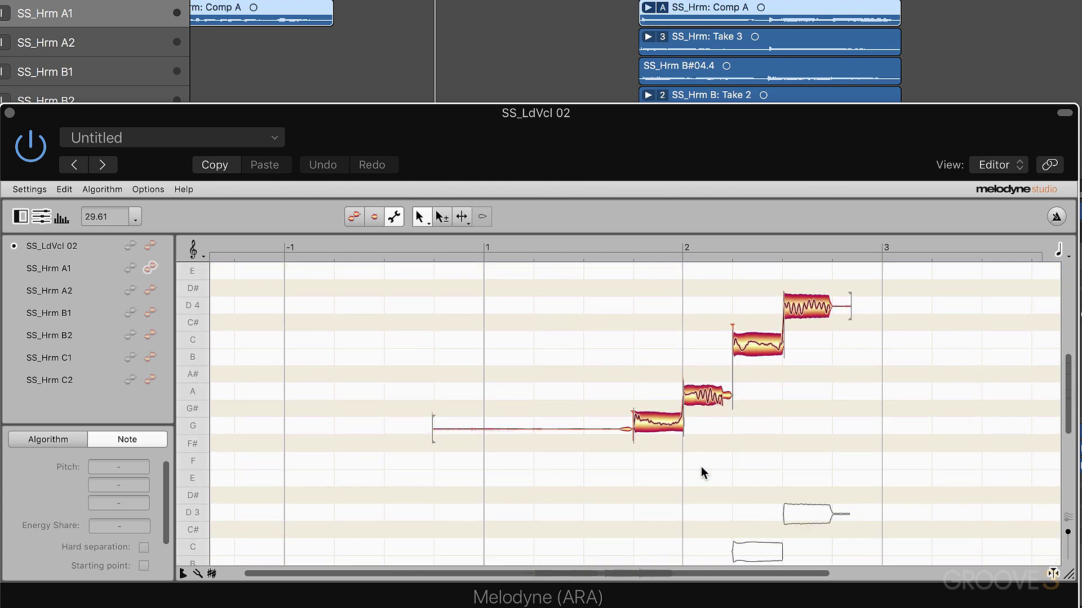
pyautogui.doubleClick(815, 517)
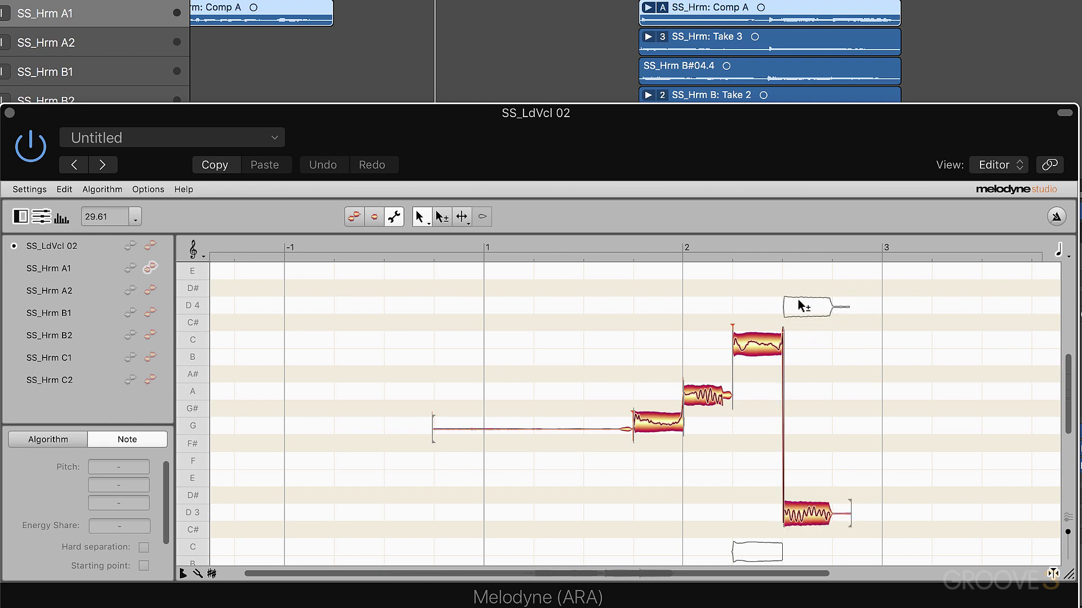
pyautogui.doubleClick(802, 307)
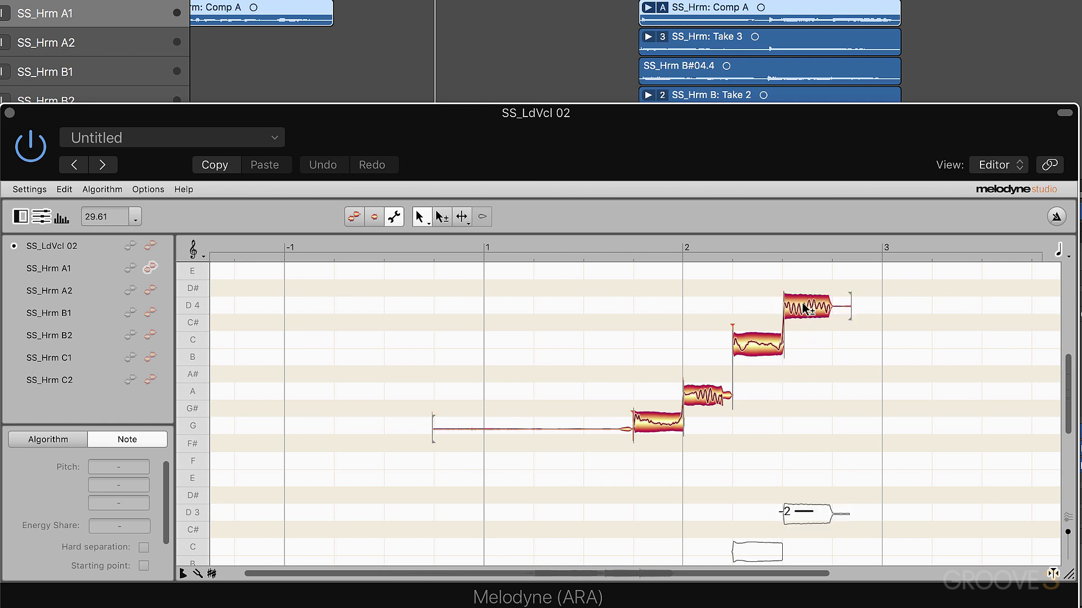
pyautogui.click(353, 218)
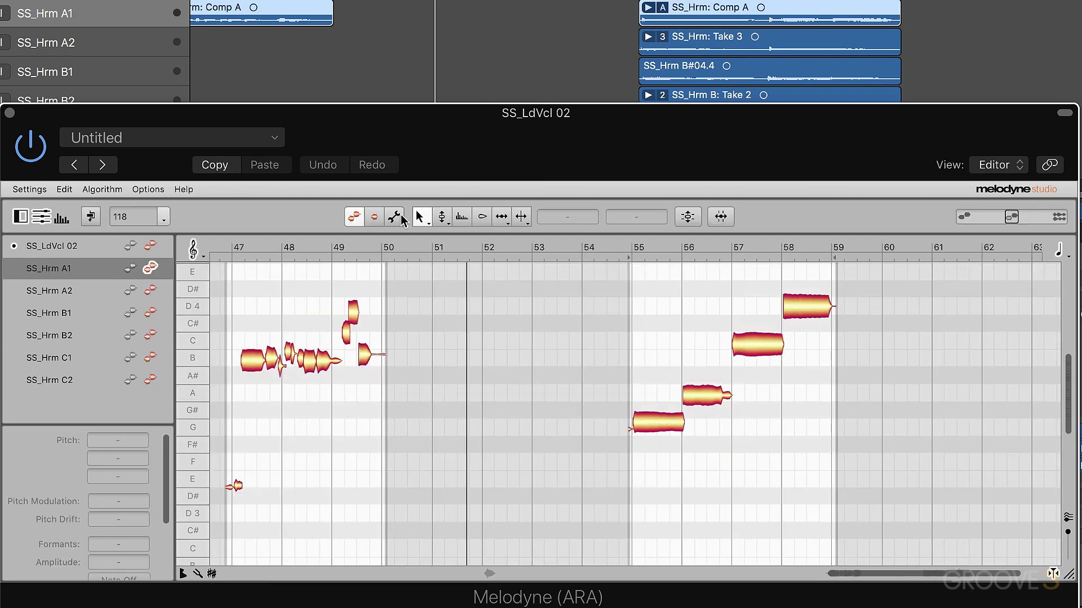
pyautogui.click(373, 218)
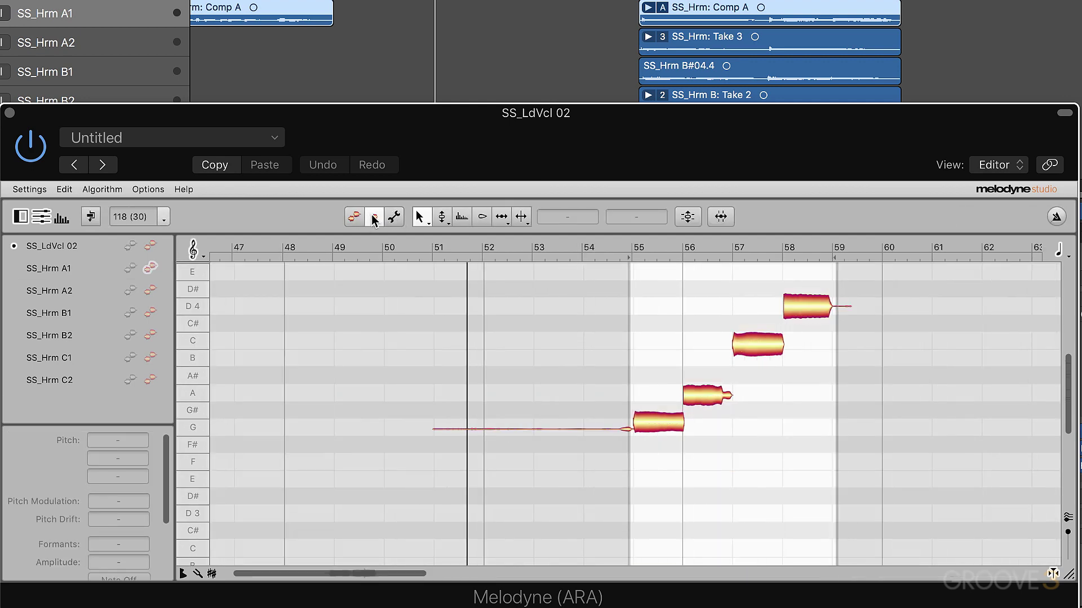
pyautogui.click(353, 217)
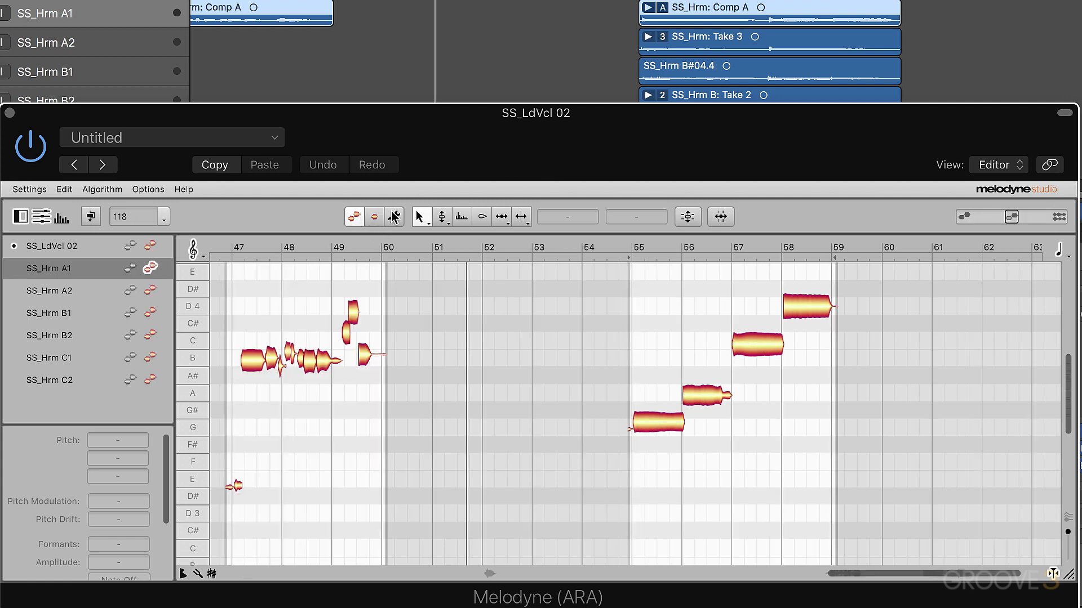
pyautogui.click(394, 217)
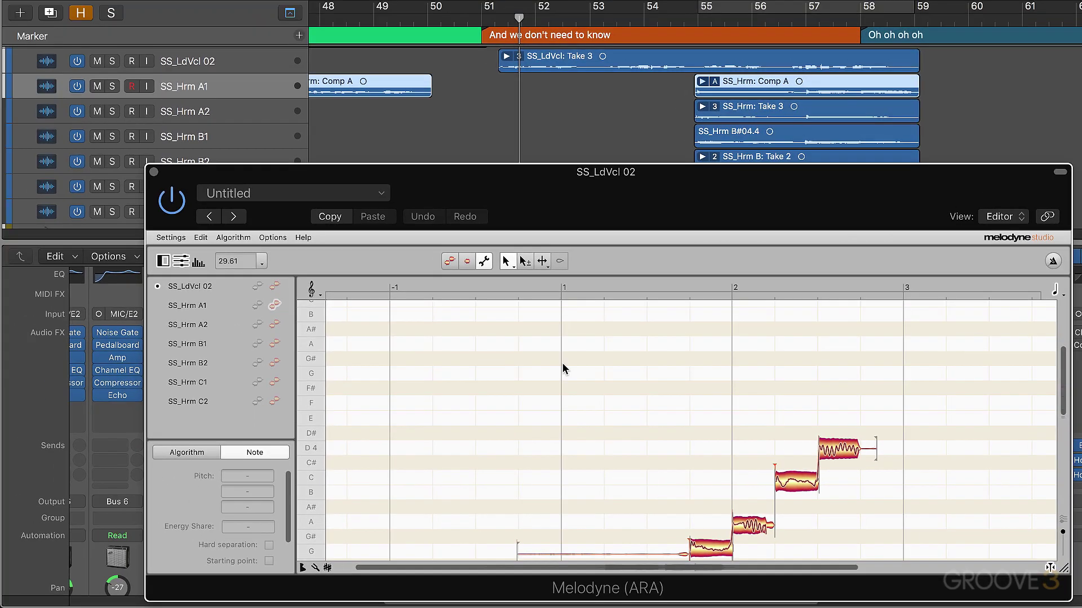
# Return to multi-track note editing and play the phrase from bar 55.
pyautogui.click(448, 263)
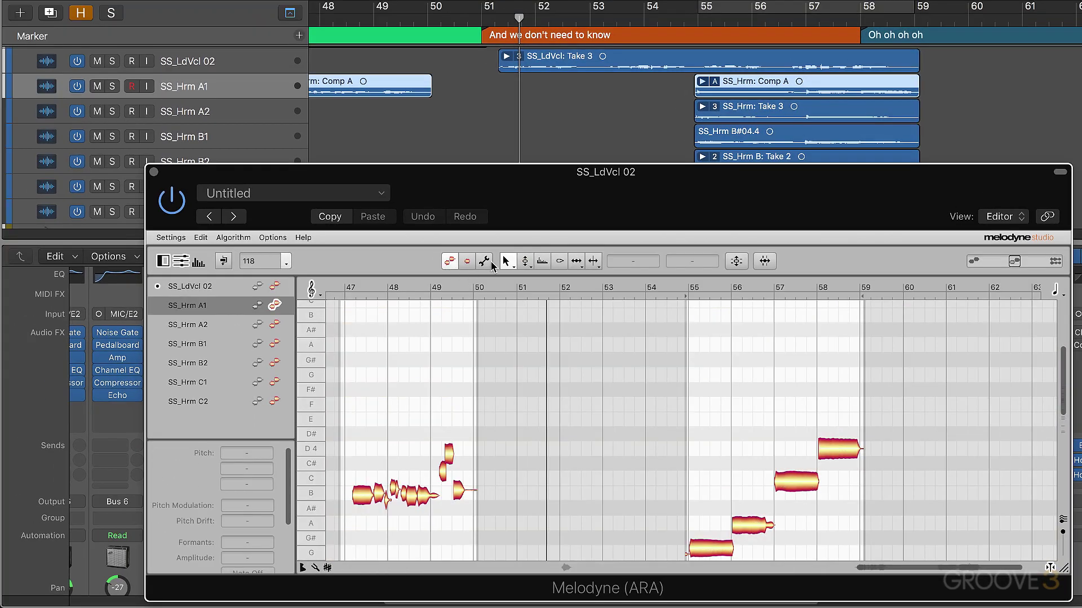
pyautogui.doubleClick(697, 20)
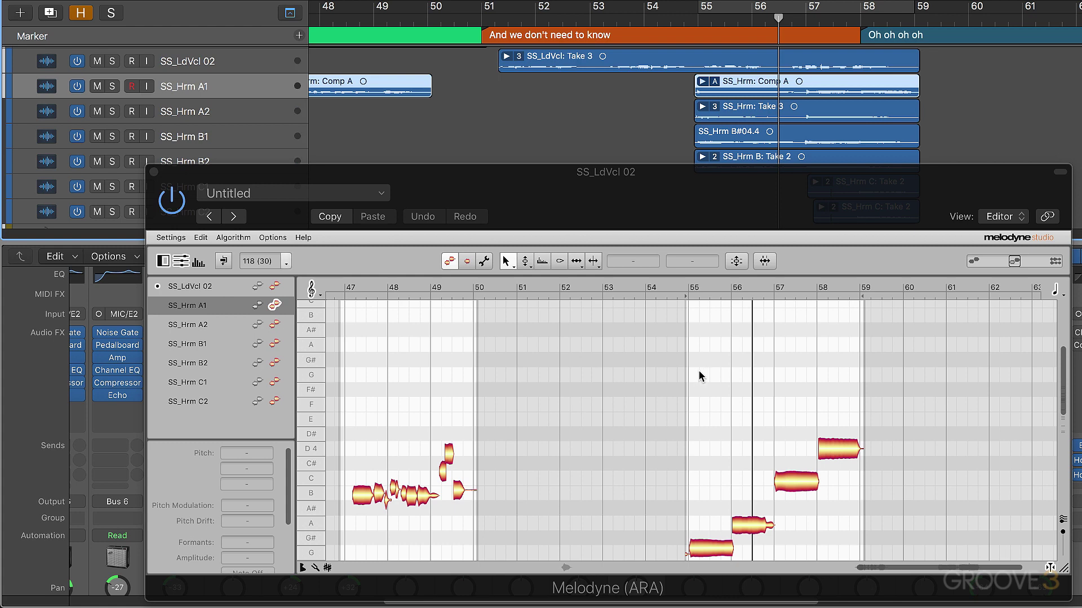
pyautogui.press('space')
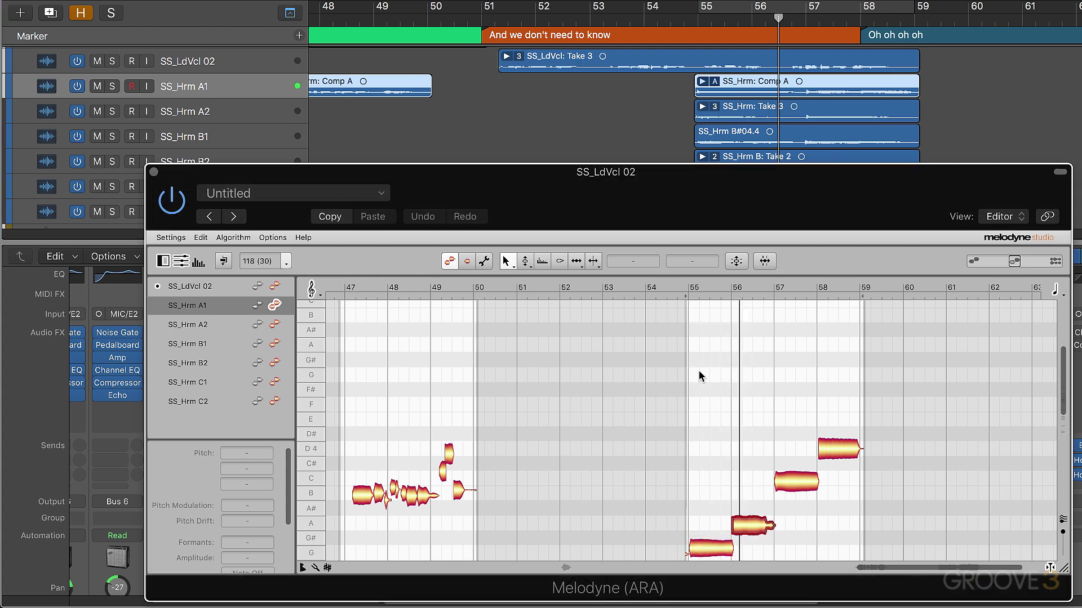
pyautogui.click(703, 290)
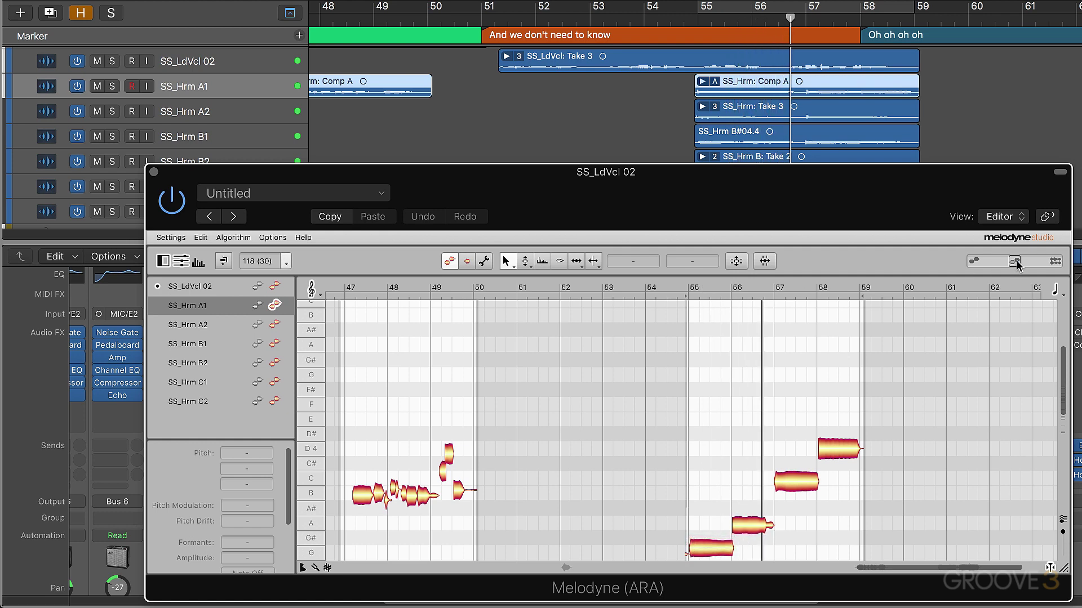
# Move the Editing Mix slider from the edited track alone to including referenced tracks, then the full mix.
pyautogui.moveTo(1014, 264); pyautogui.dragTo(967, 266)
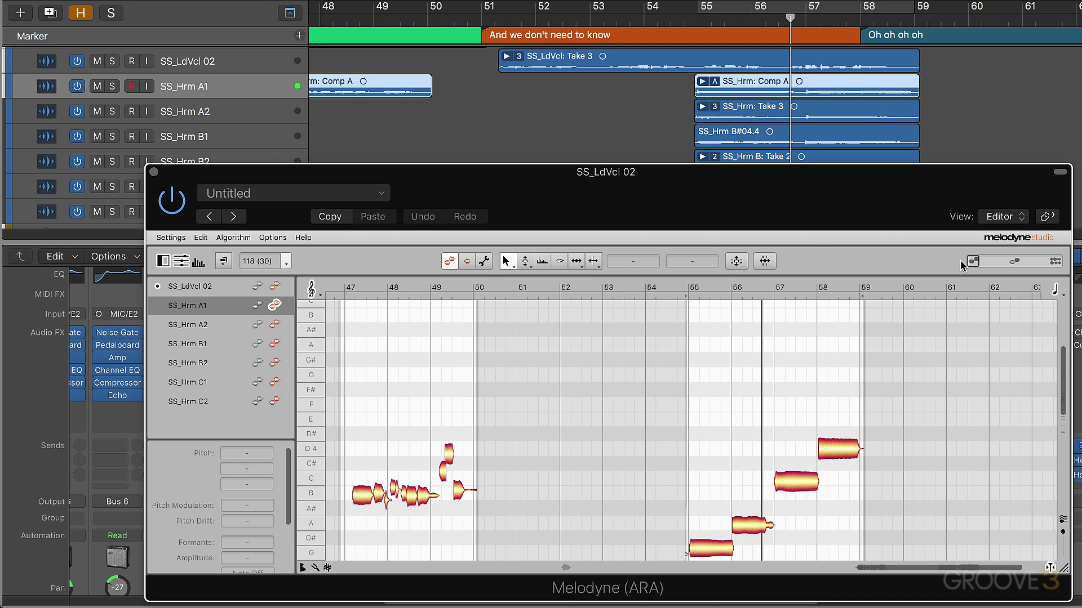
pyautogui.moveTo(974, 263); pyautogui.dragTo(1014, 264)
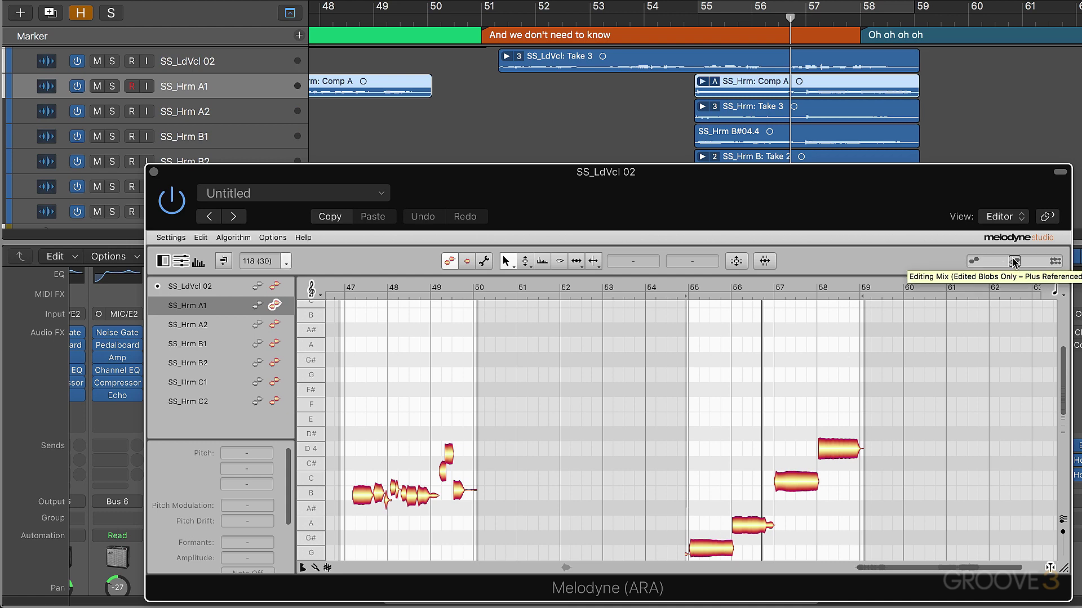
pyautogui.moveTo(1007, 267)
pyautogui.mouseDown()
pyautogui.moveTo(1055, 265)
pyautogui.moveTo(1014, 265)
pyautogui.mouseUp()
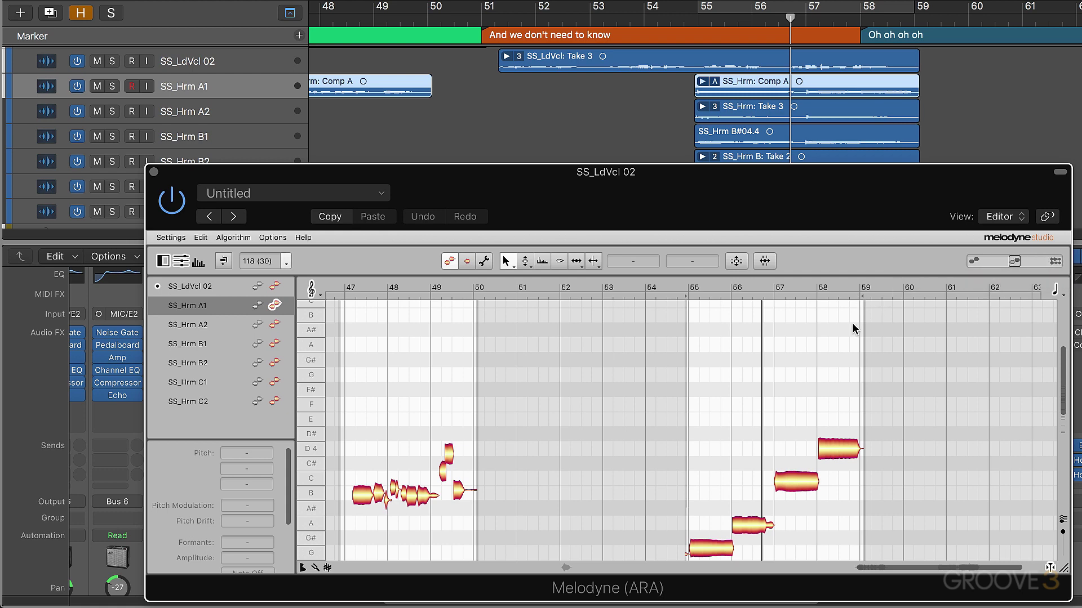